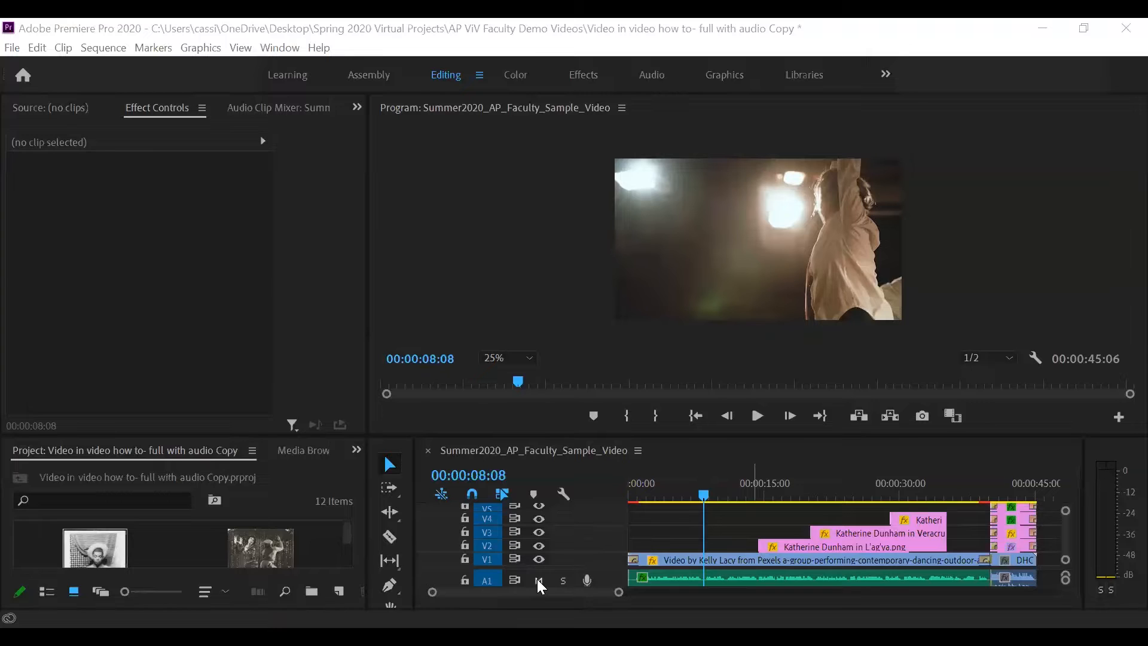
- Mute audio track A1 and play the sequence from 00:00:12:16 to preview the existing animation
click(538, 580)
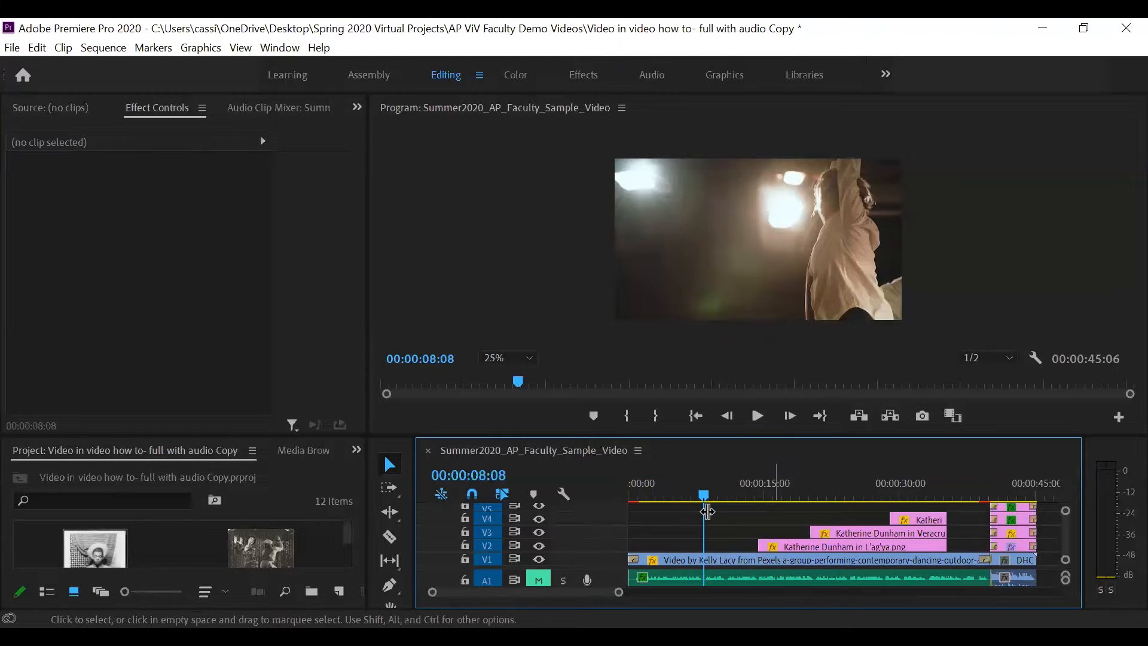
drag(709, 493, 742, 503)
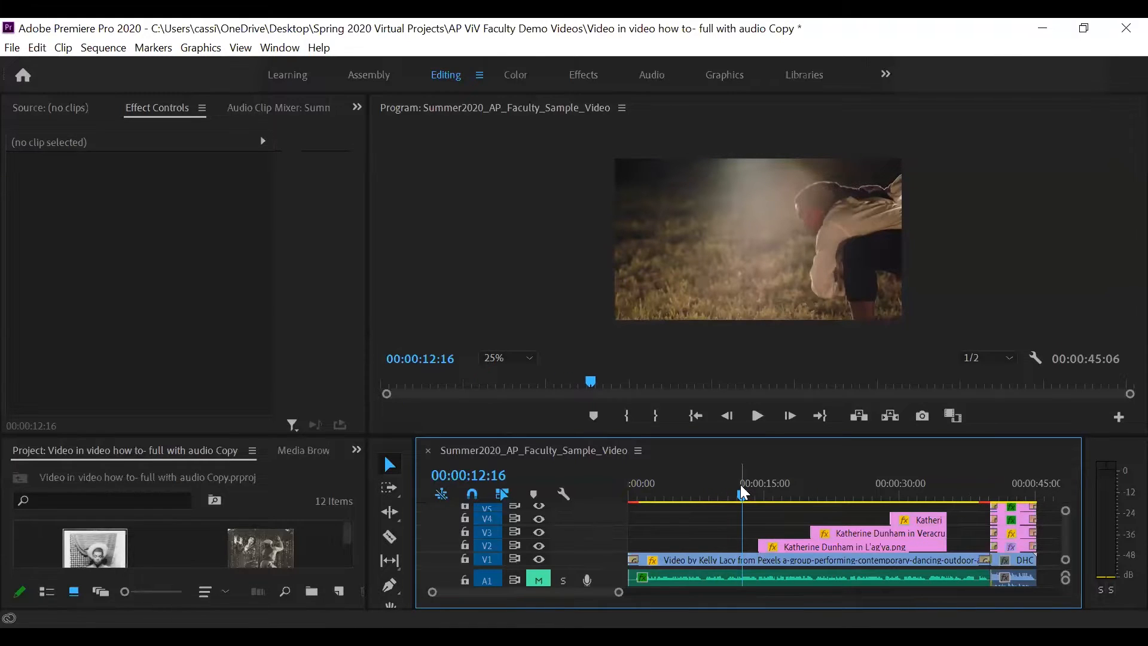
key(space)
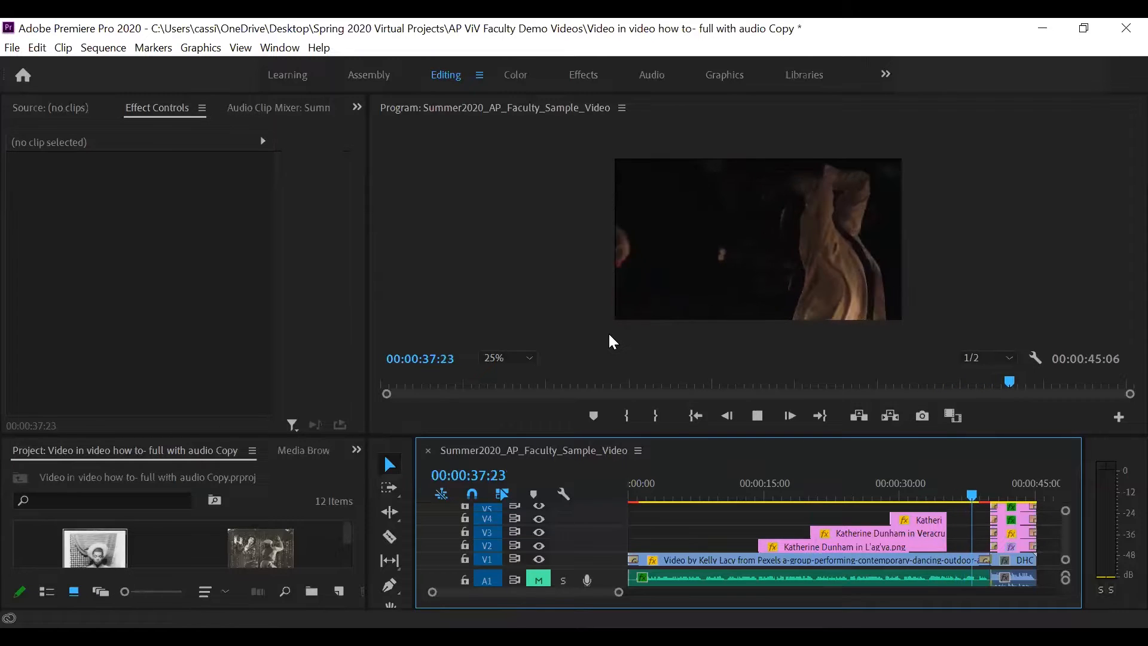
key(space)
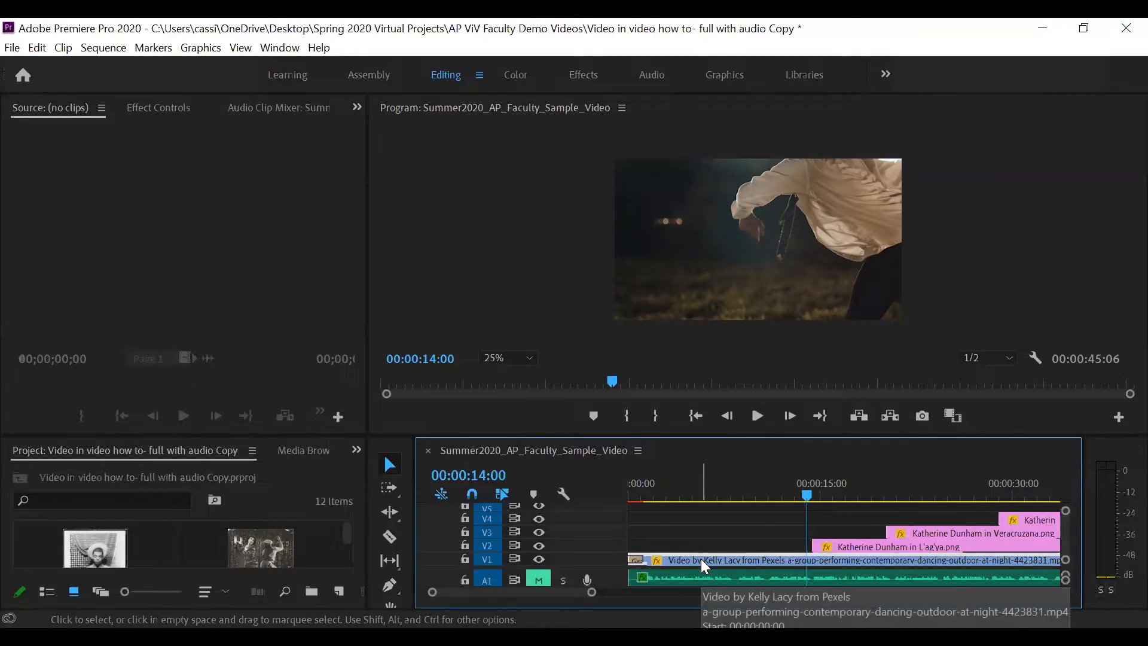
- Select the dance video on V1 in the Effects workspace, and widen the program monitor with its zoom level set to Fit
click(867, 545)
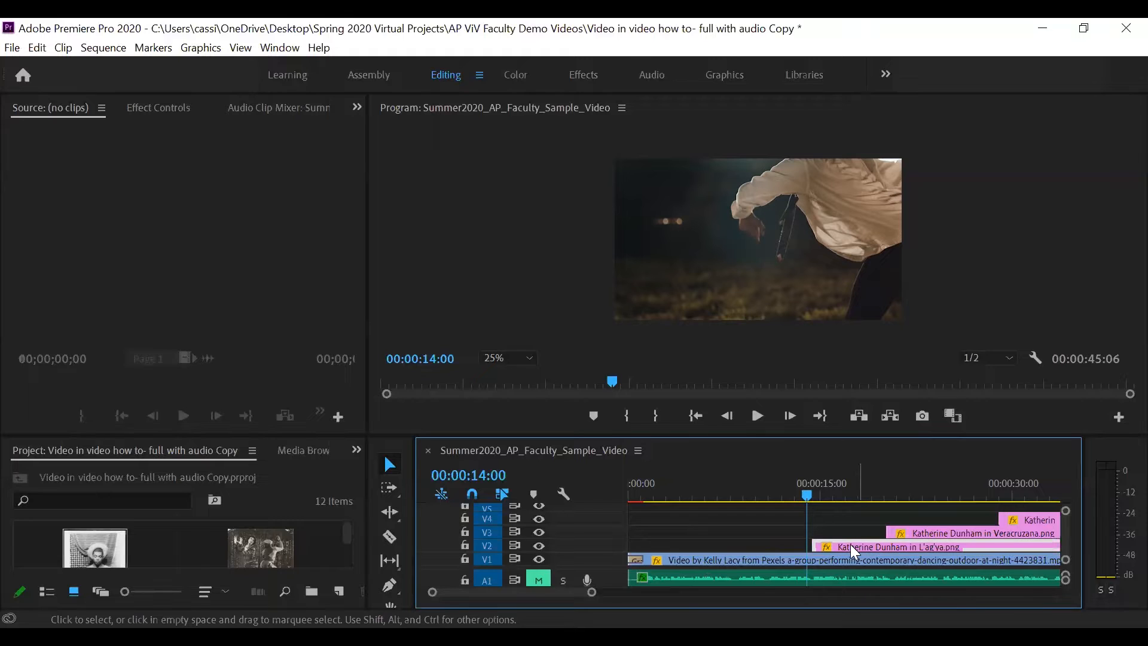
click(746, 562)
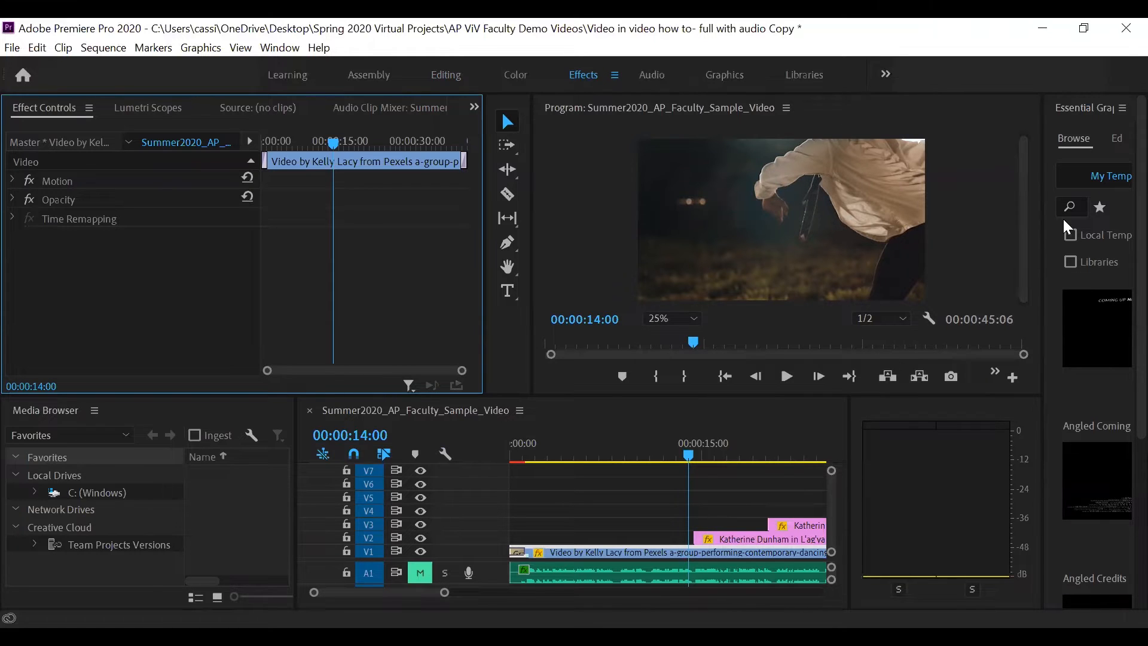
drag(1042, 218, 1062, 251)
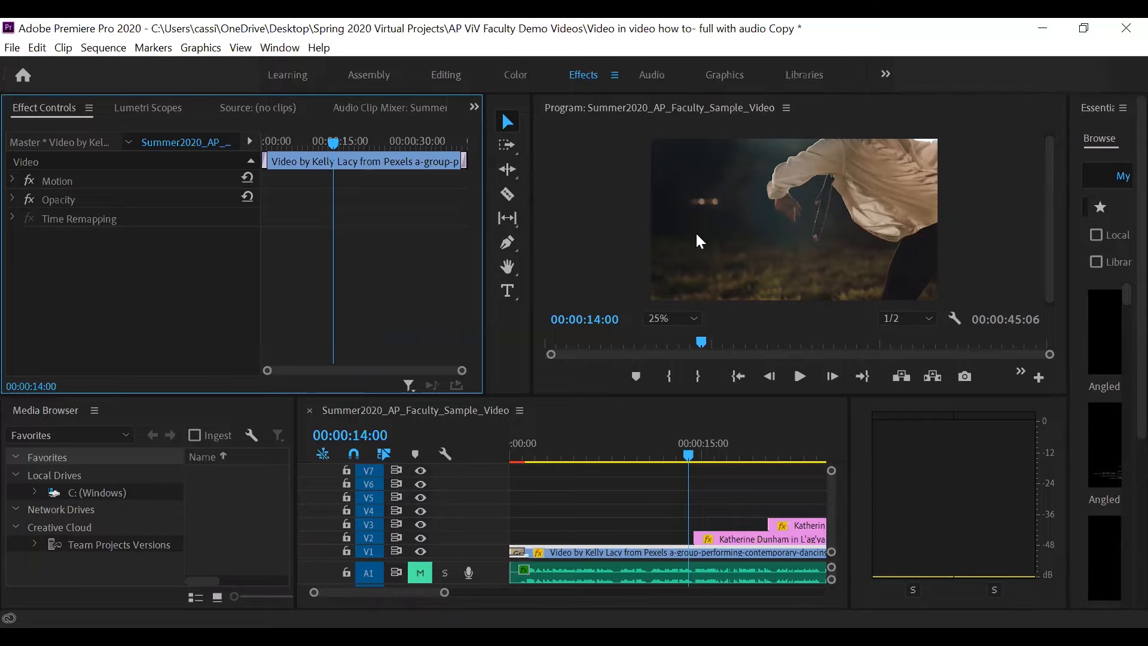
click(692, 326)
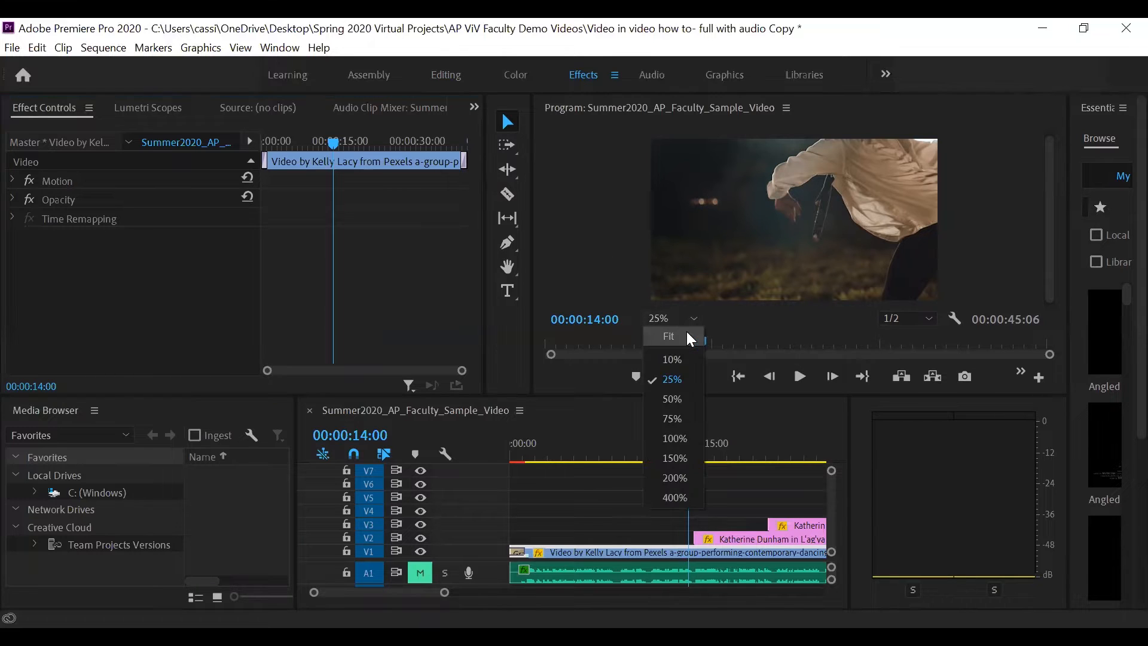
click(670, 335)
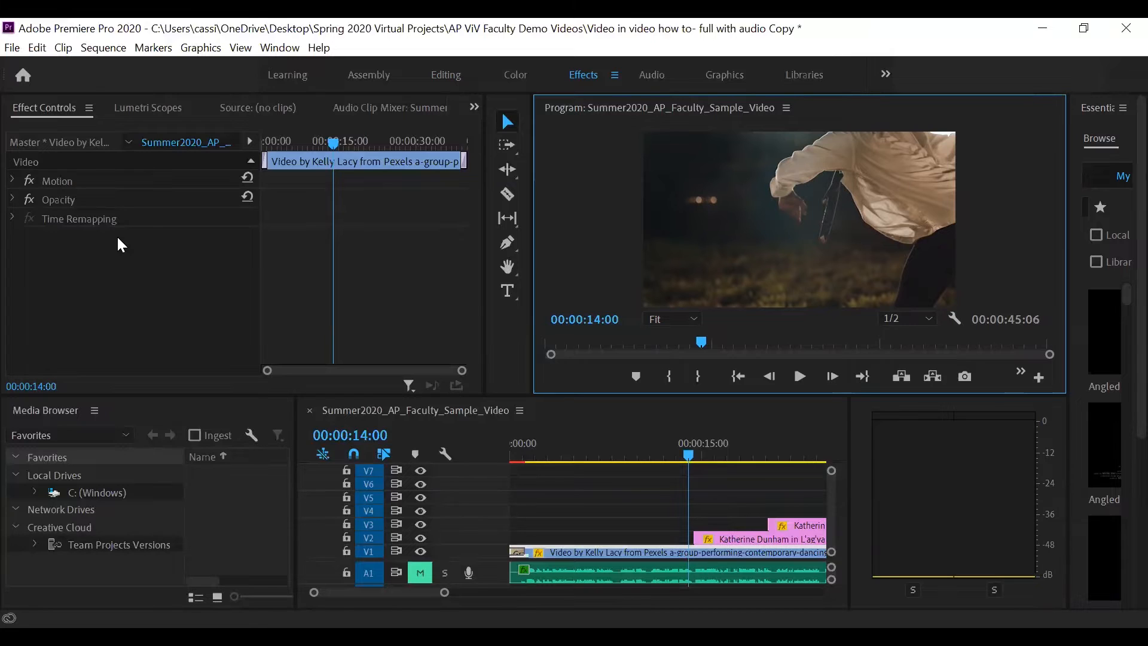
- Turn on Position and Scale keyframing for the V1 video clip at 00:00:10:07
click(12, 180)
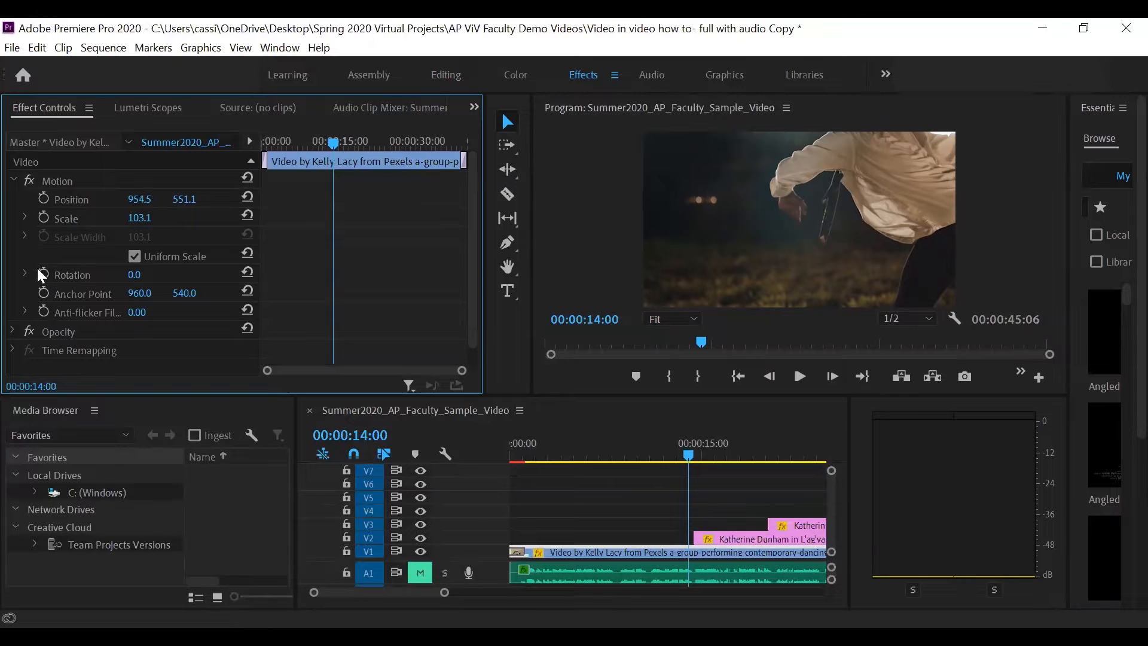
click(688, 457)
drag(689, 456, 644, 457)
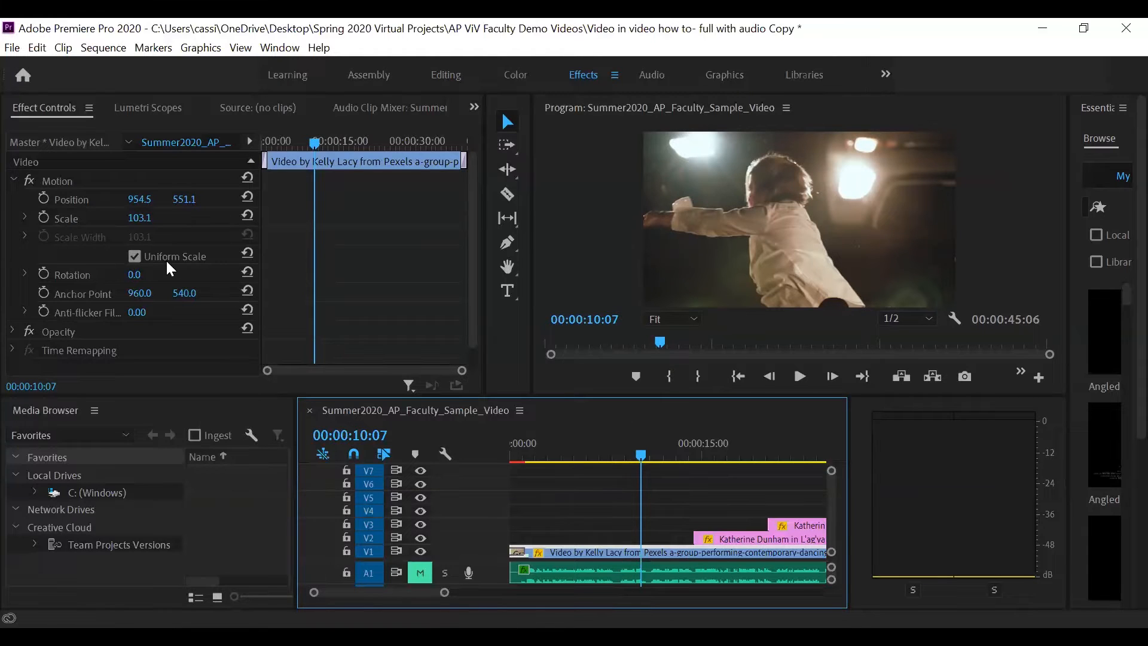
click(42, 197)
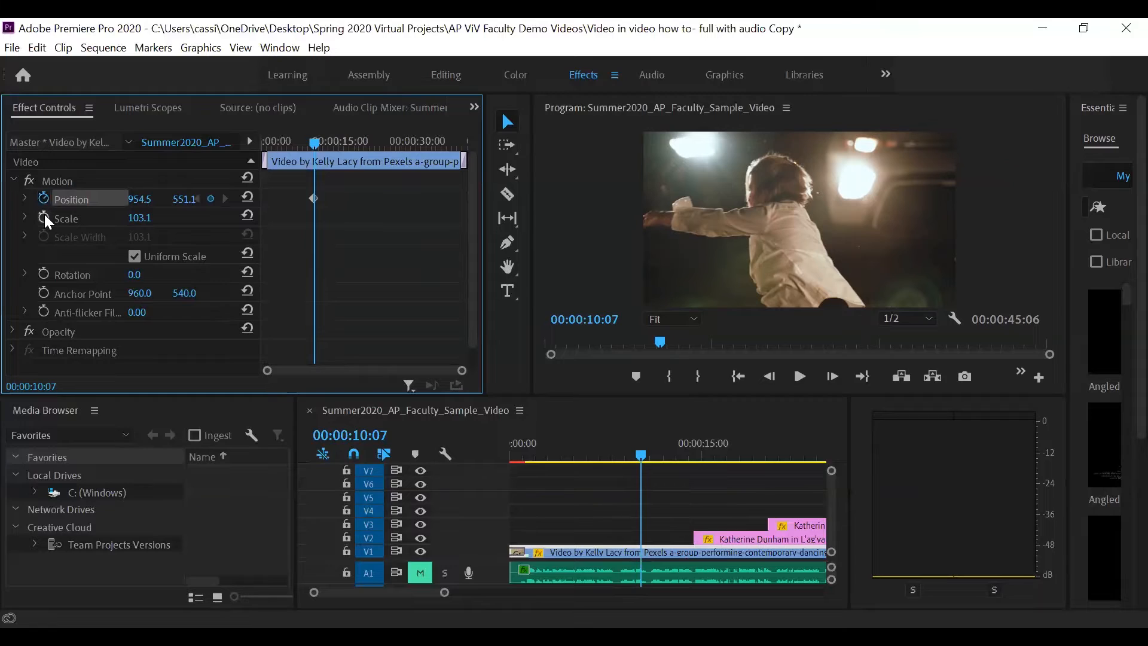
click(44, 216)
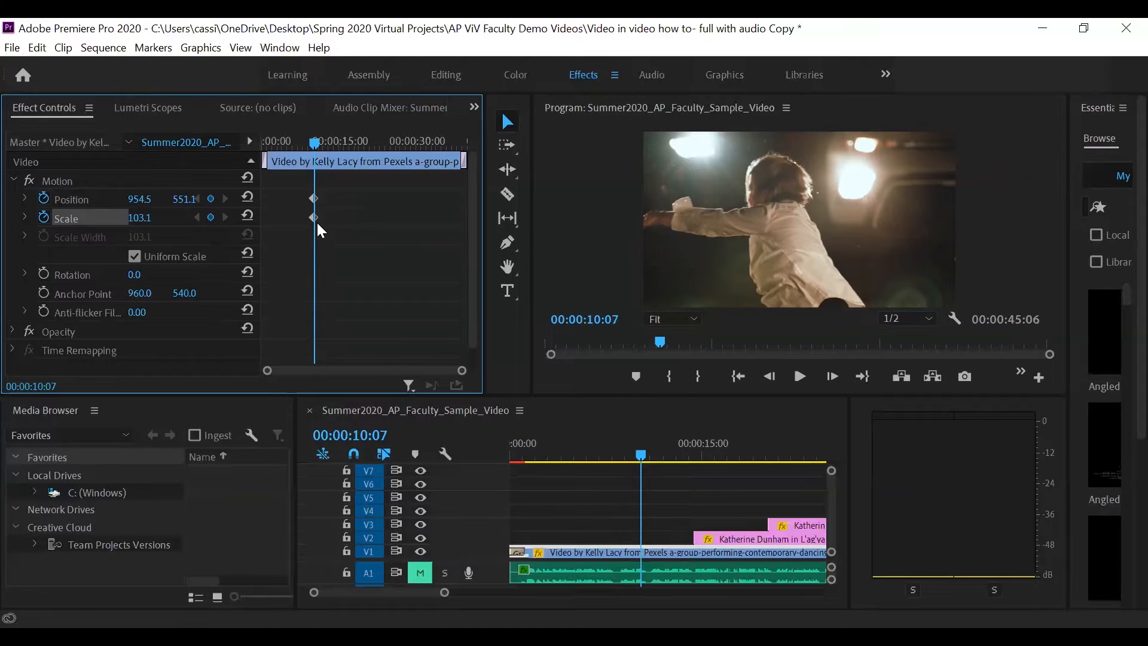
click(43, 199)
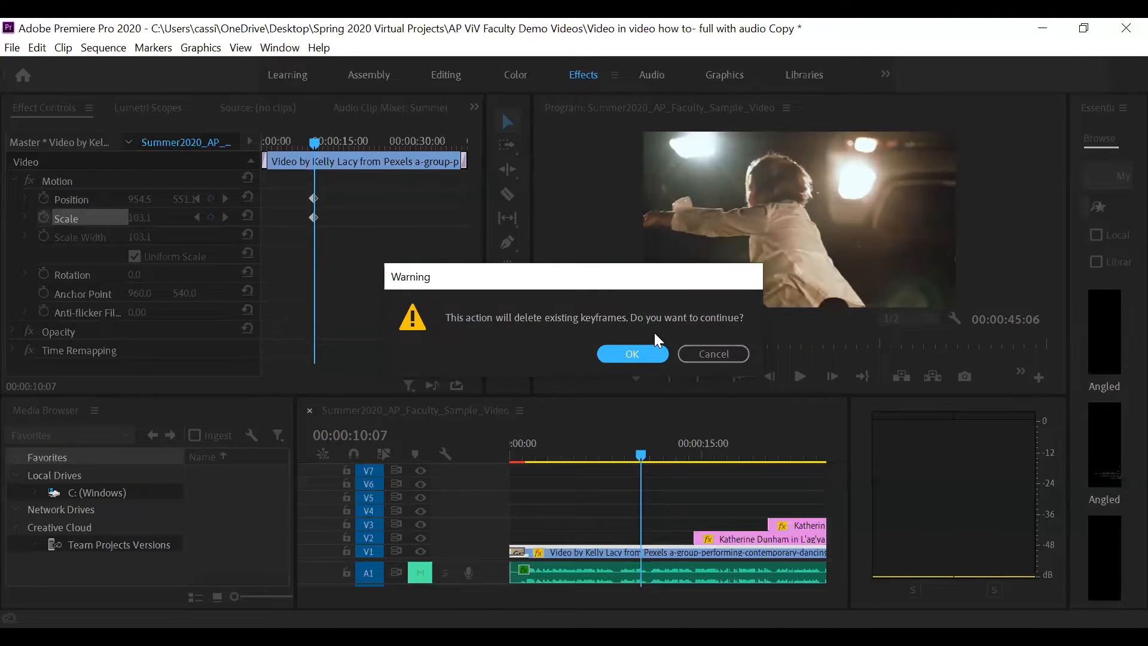
click(708, 355)
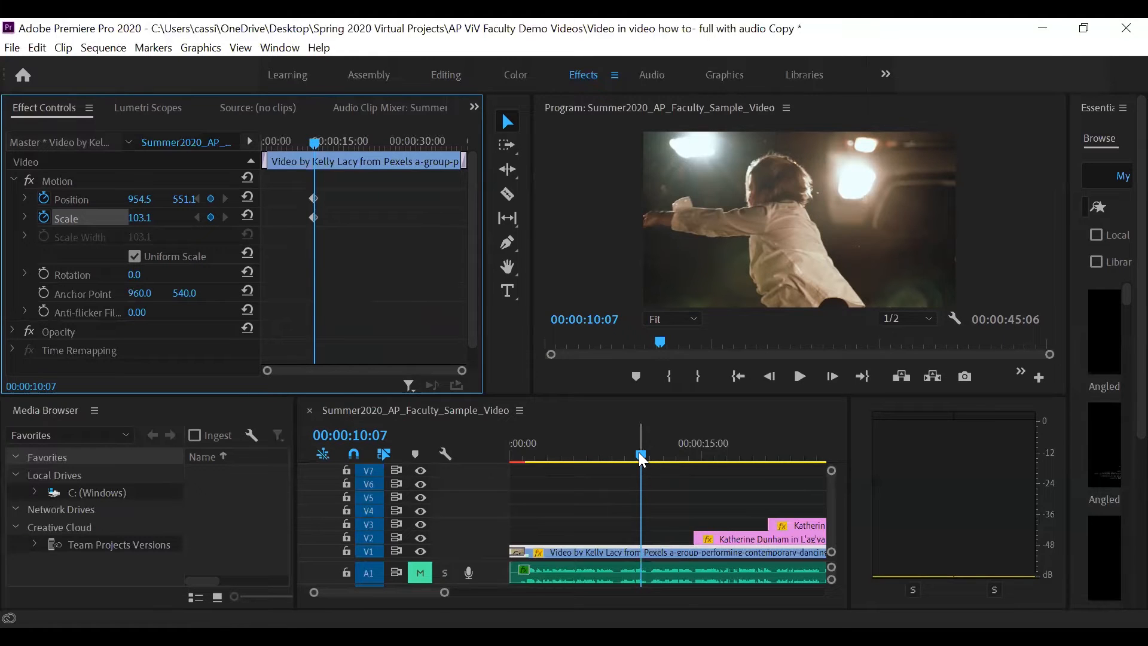
- Add a Scale keyframe of 25 to the V1 video clip at 00:00:14:11, where the first photo starts
drag(640, 457, 694, 470)
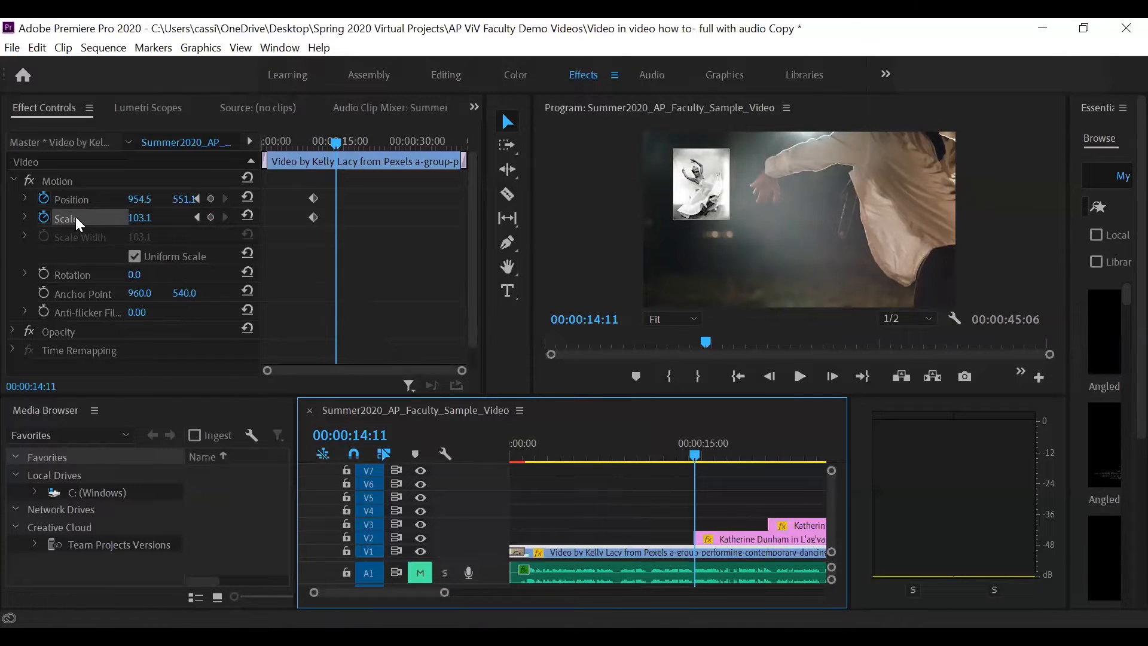
click(143, 218)
text(0)
key(Return)
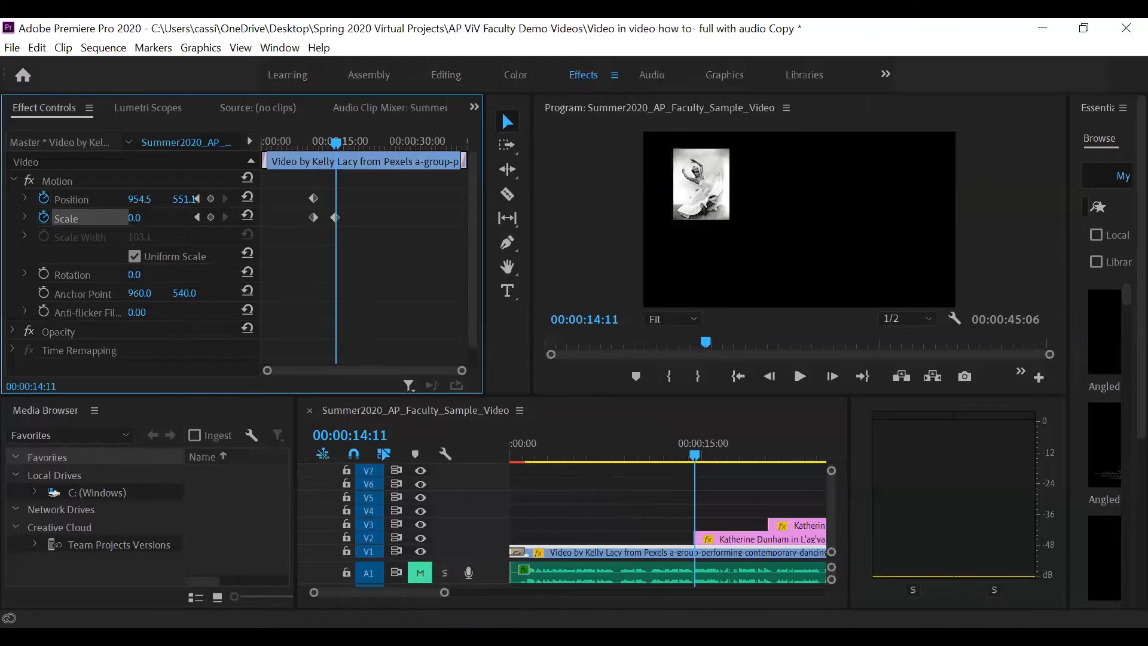
drag(141, 217, 184, 218)
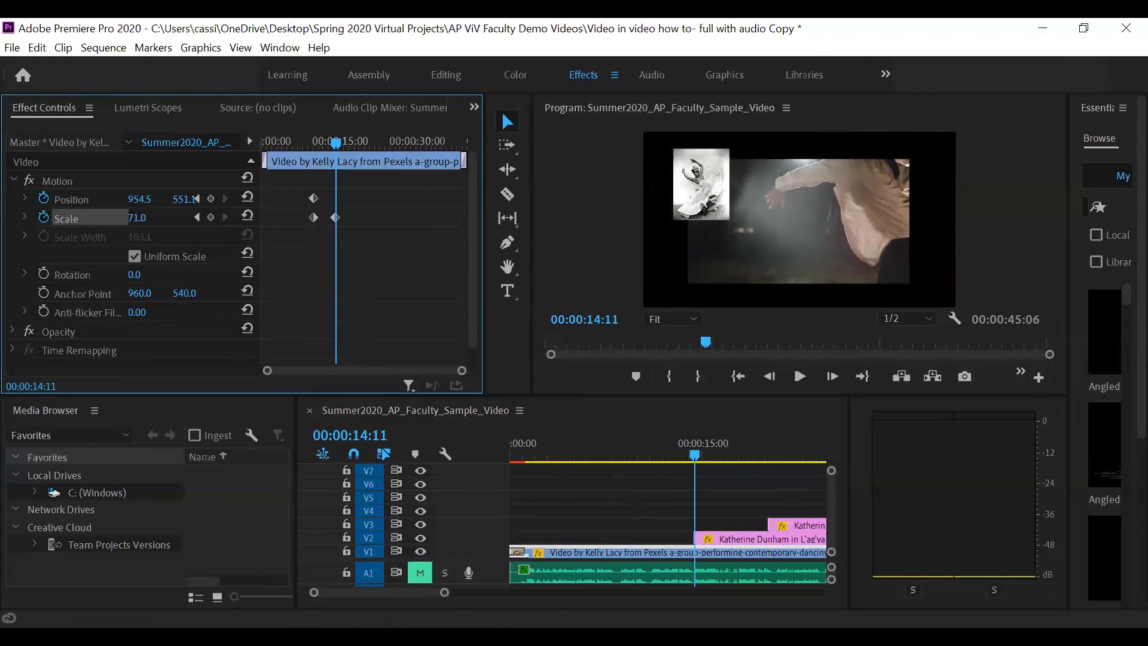
click(152, 214)
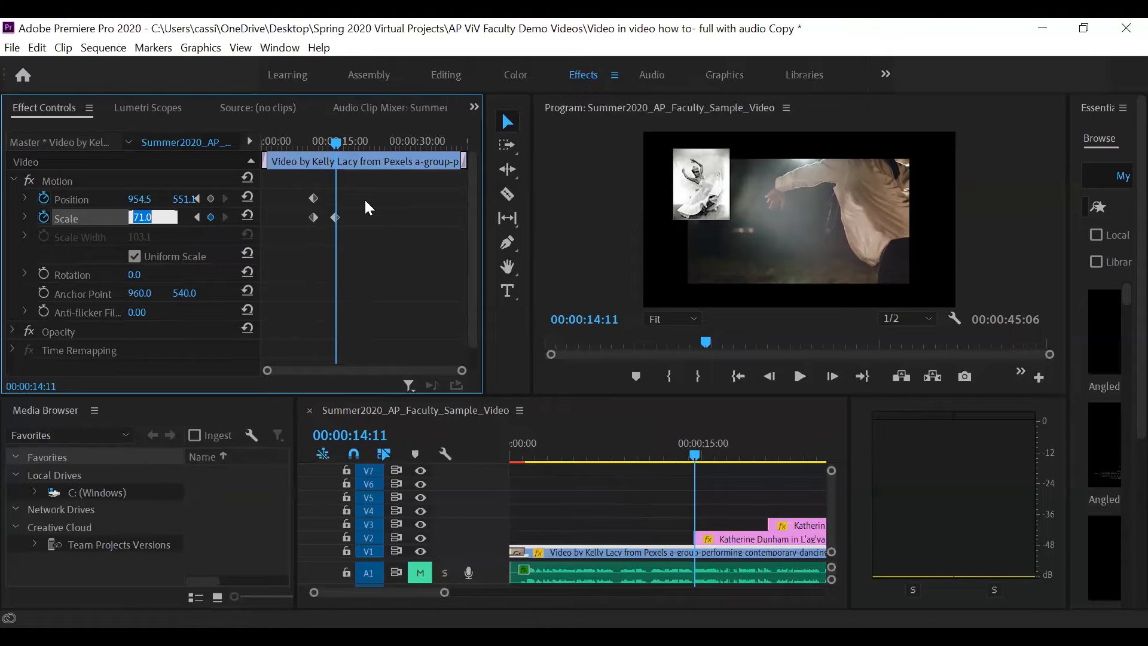
text(25)
key(Return)
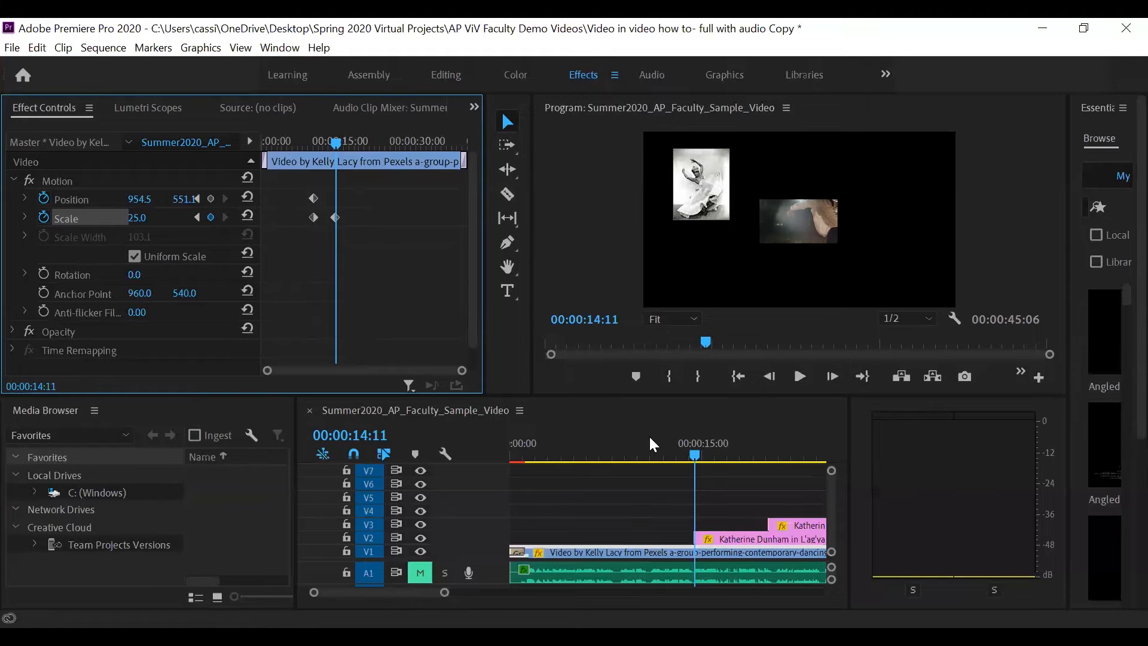
- Play the sequence from about 00:00:02:15 to preview the V1 clip's scale animation
drag(329, 143, 274, 158)
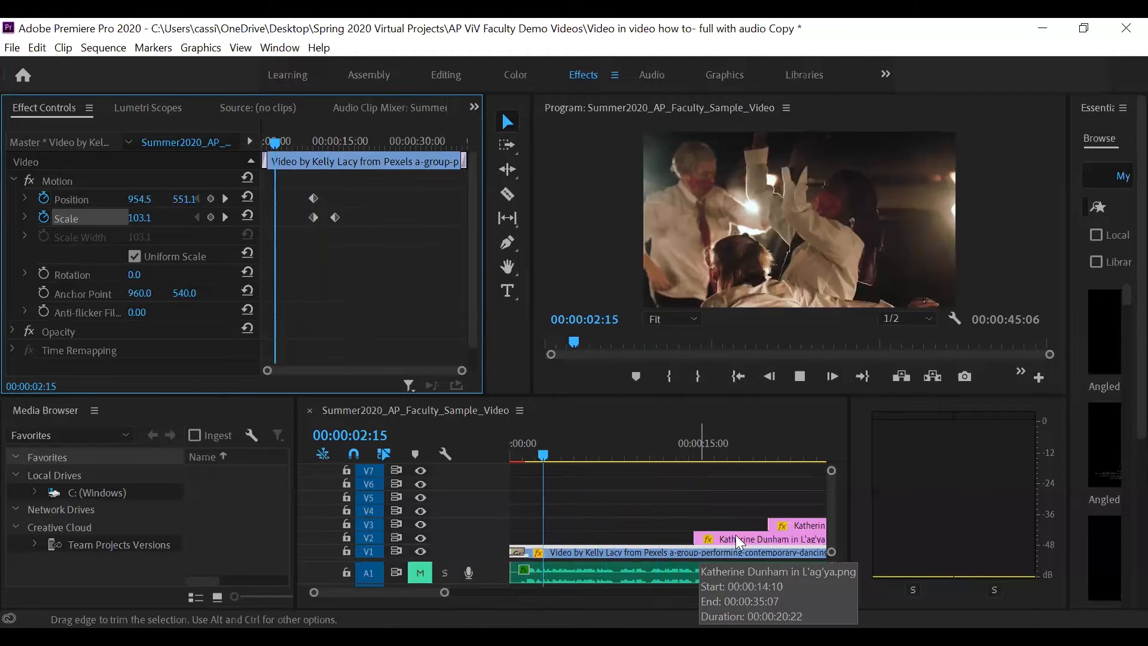
key(space)
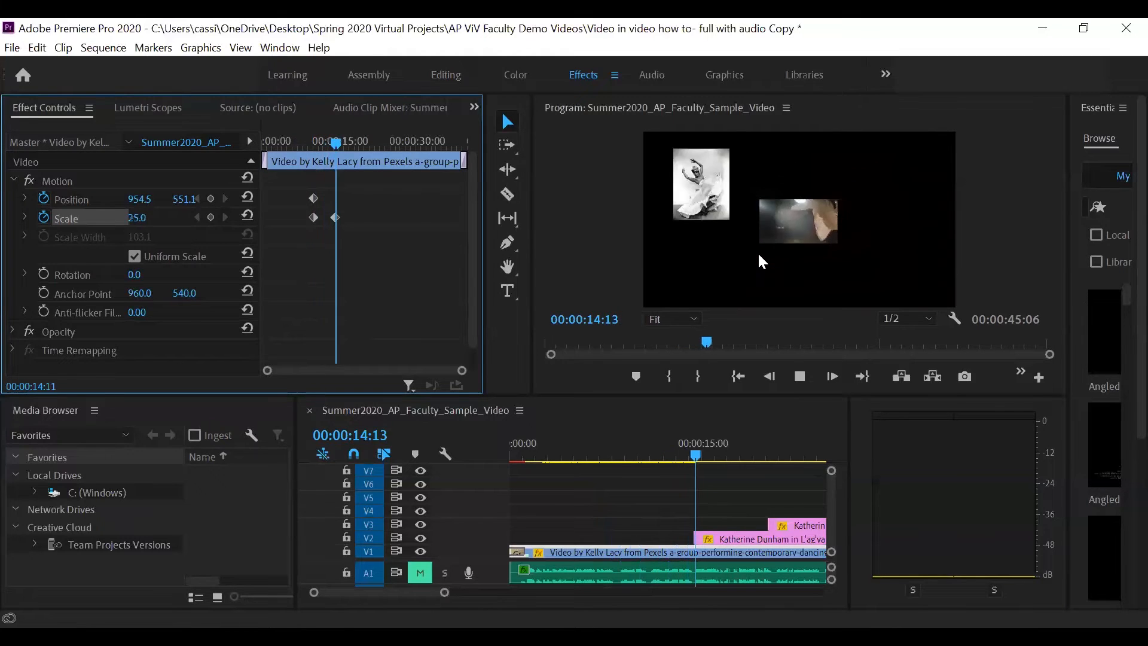
key(space)
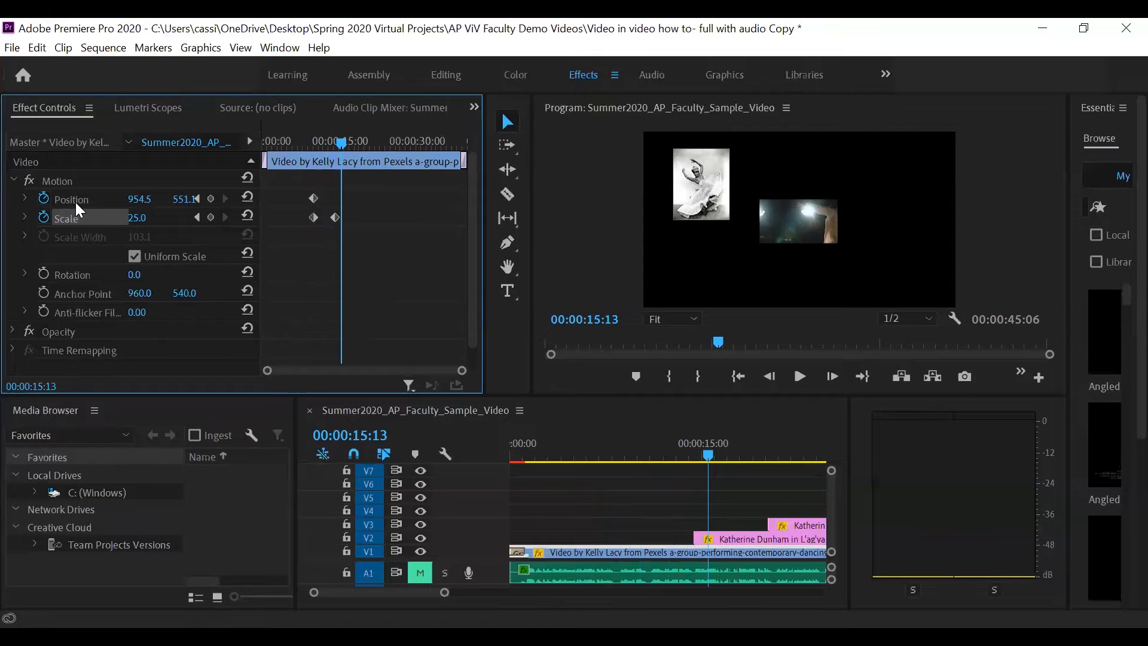
- Select the shrunken V1 video in the program monitor at 00:00:14:07 and save the project
drag(344, 142, 317, 149)
key(shift+Left)
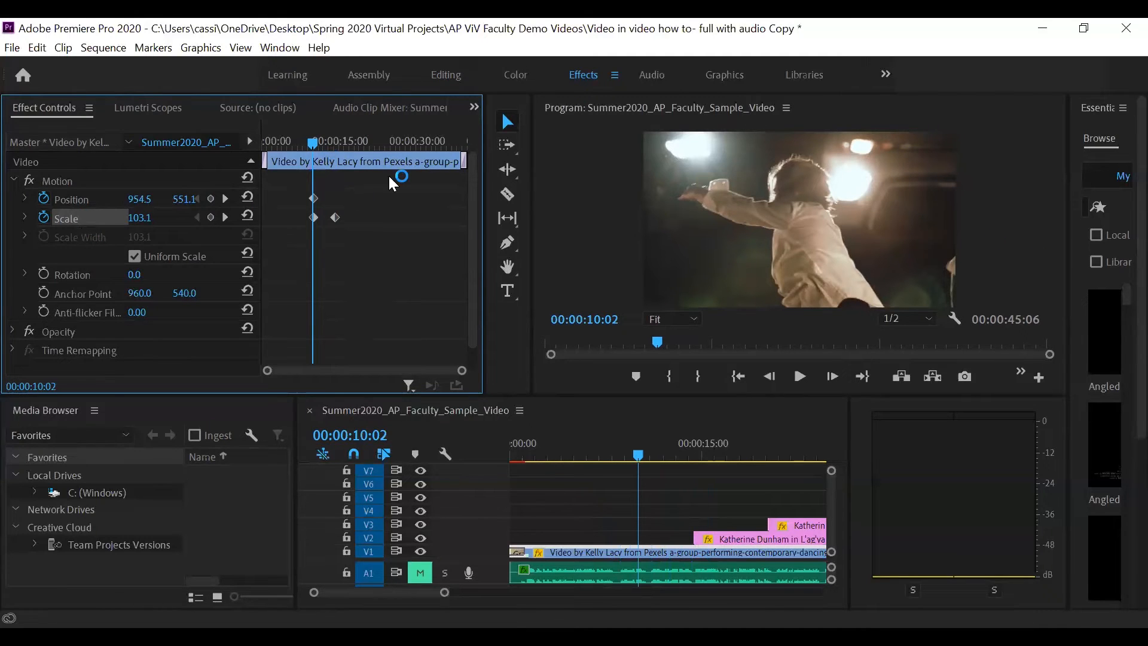
drag(314, 145, 331, 149)
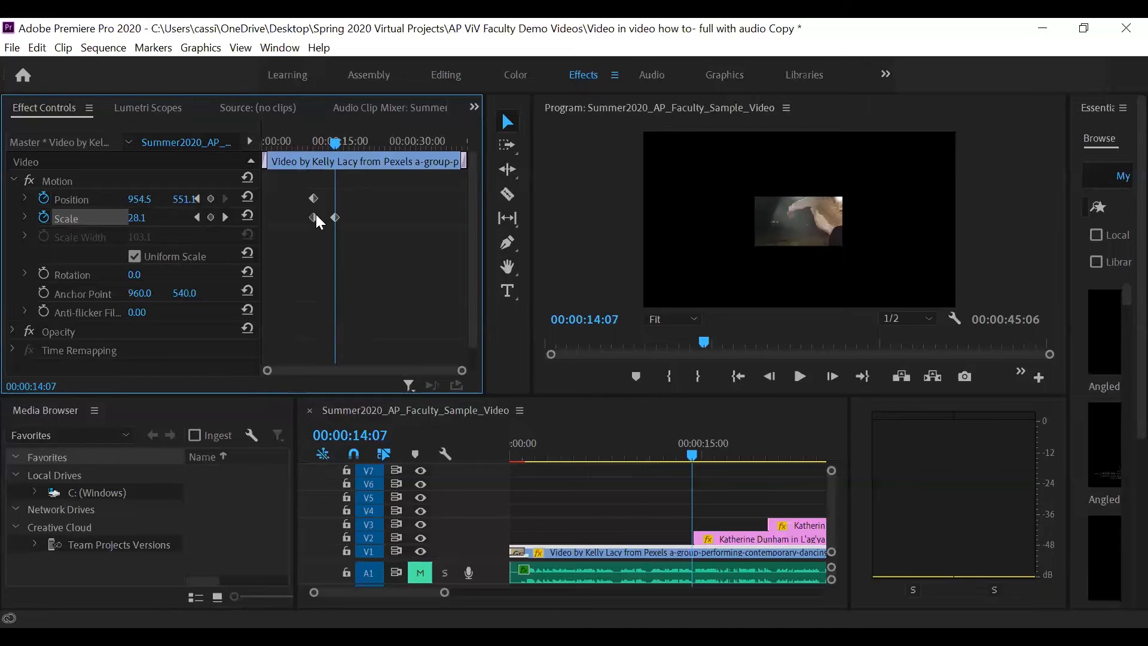
click(777, 207)
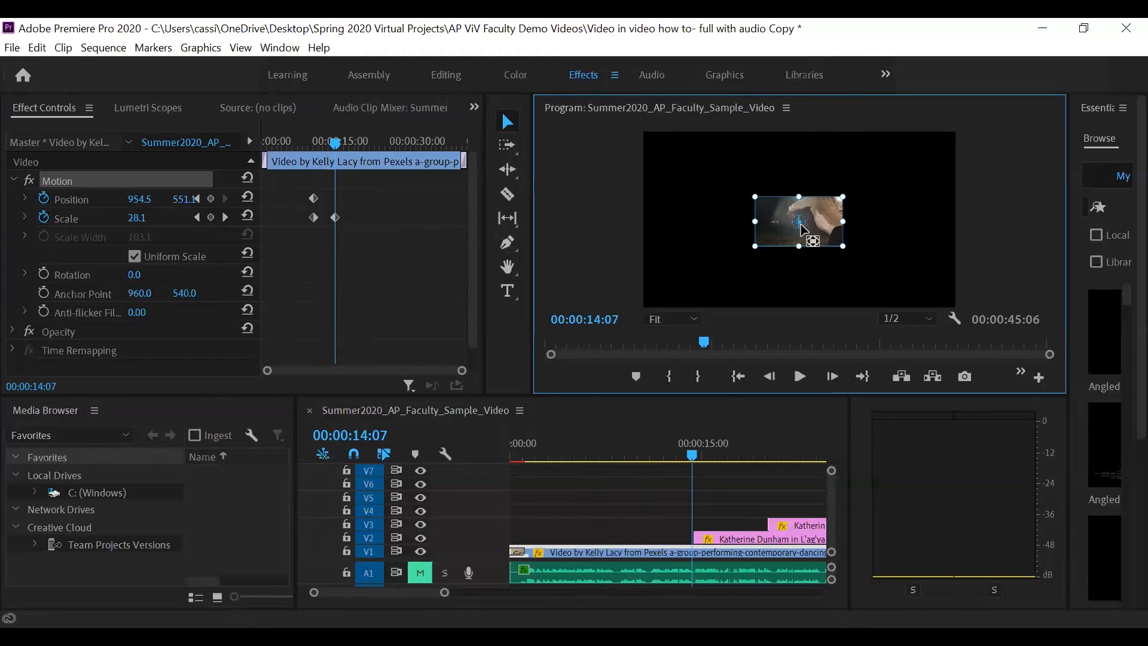
key(ctrl+s)
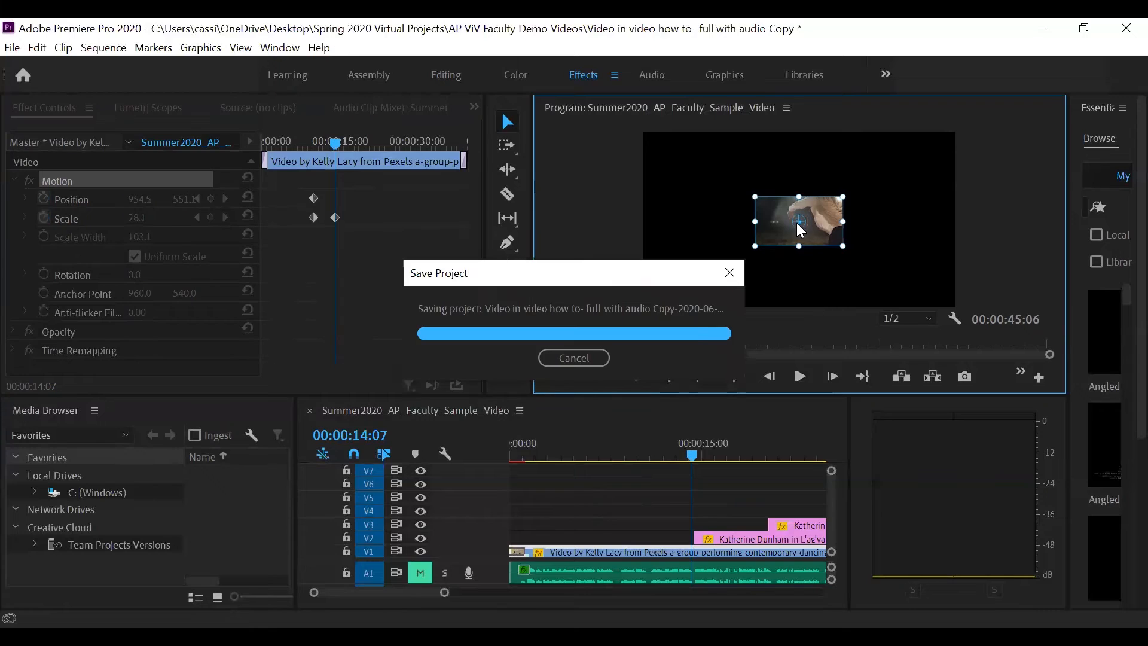
drag(799, 227, 796, 223)
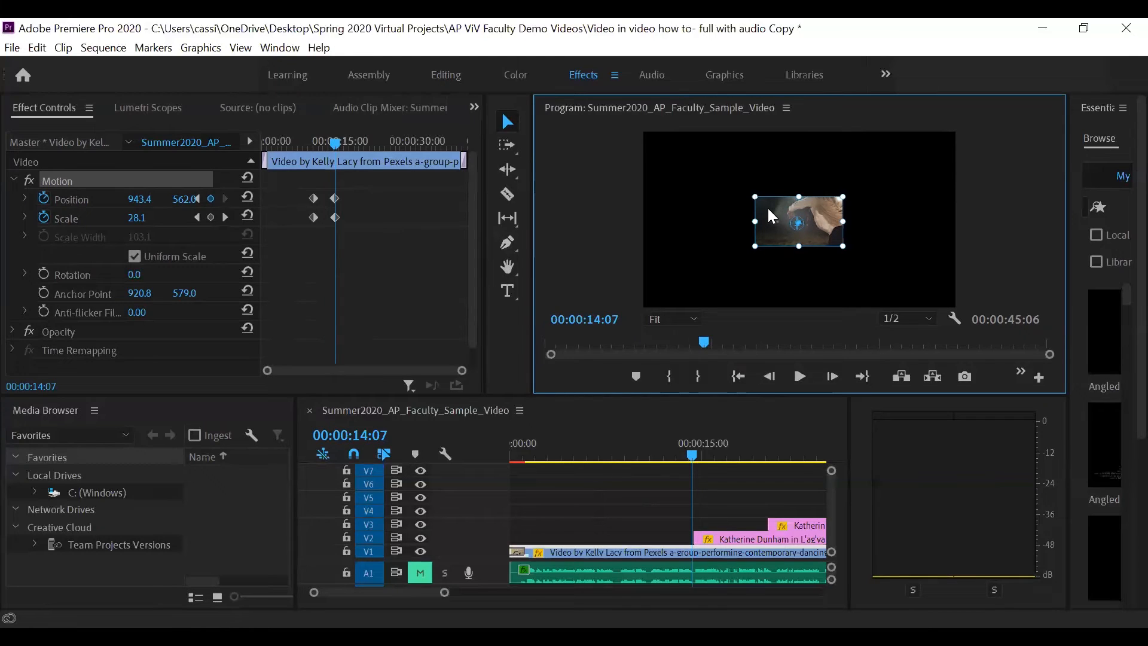
key(ctrl+z)
drag(773, 210, 668, 257)
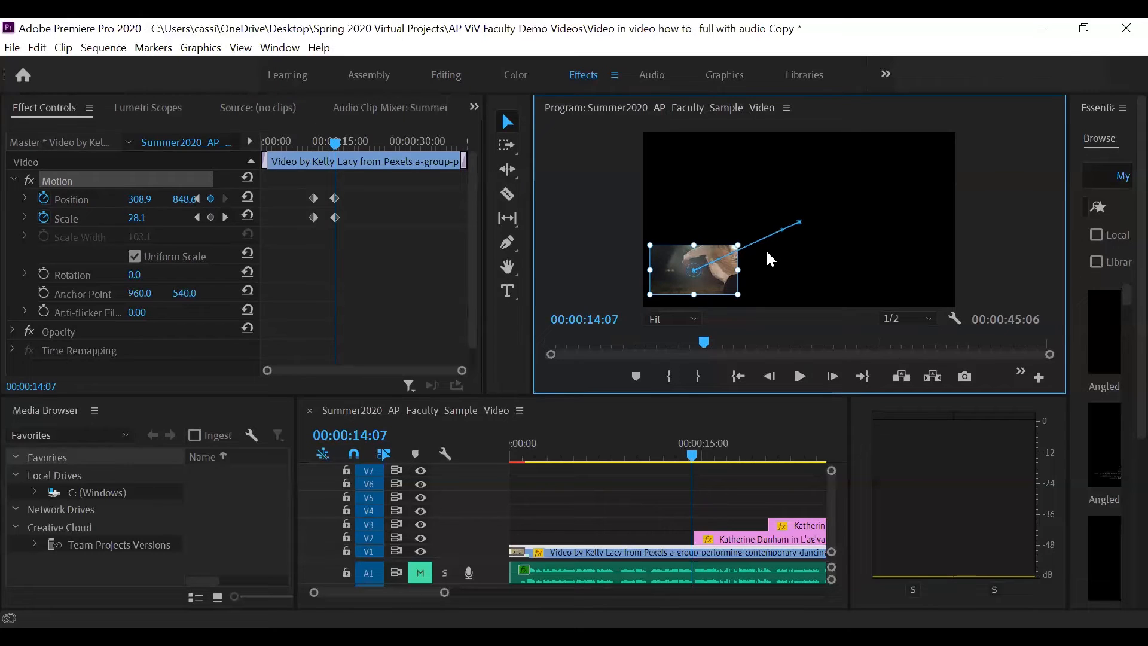
key(ctrl+z)
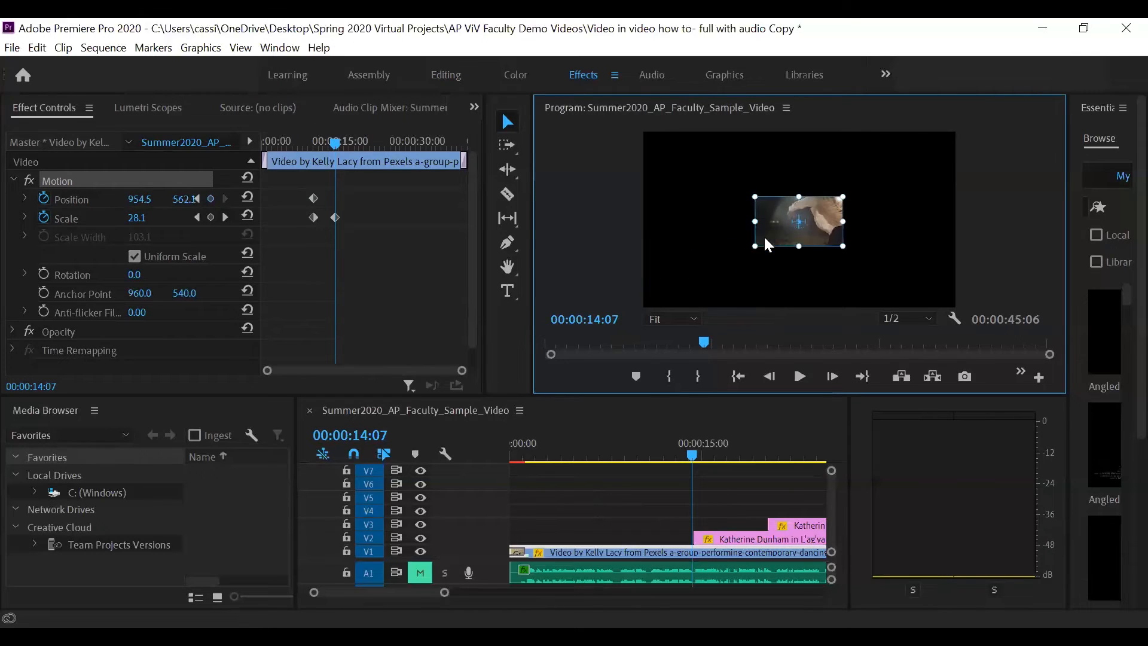
- Move the shrunken video to the frame's lower-left area at Position about 348, 805, and play back the motion from 00:00:05:01
drag(766, 239, 728, 263)
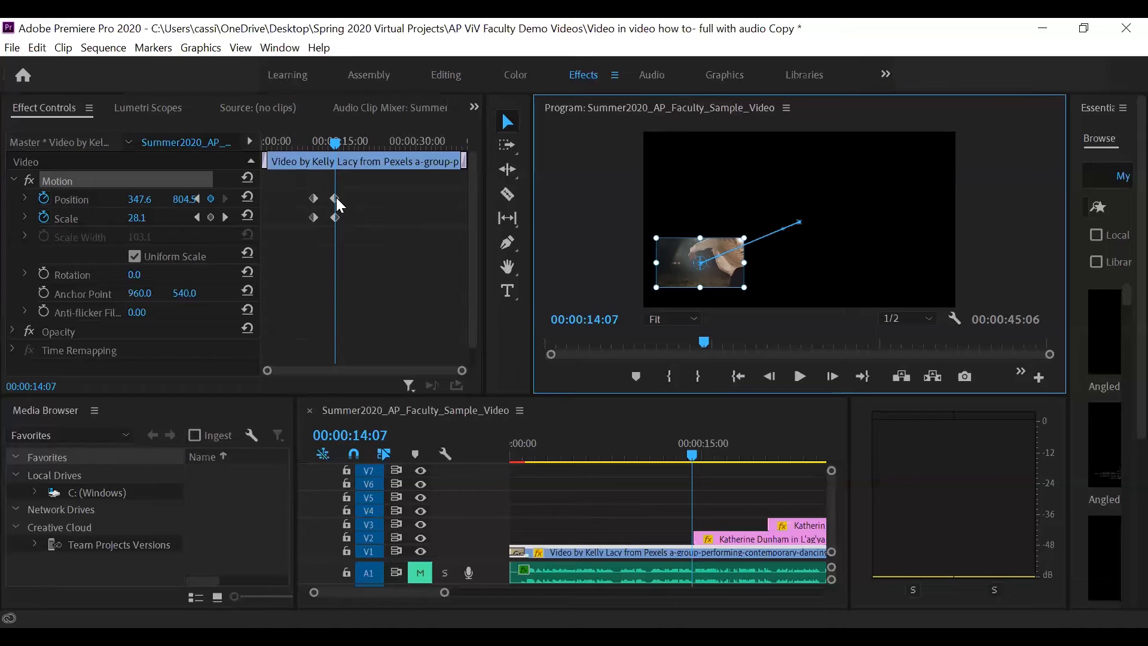
drag(335, 142, 286, 146)
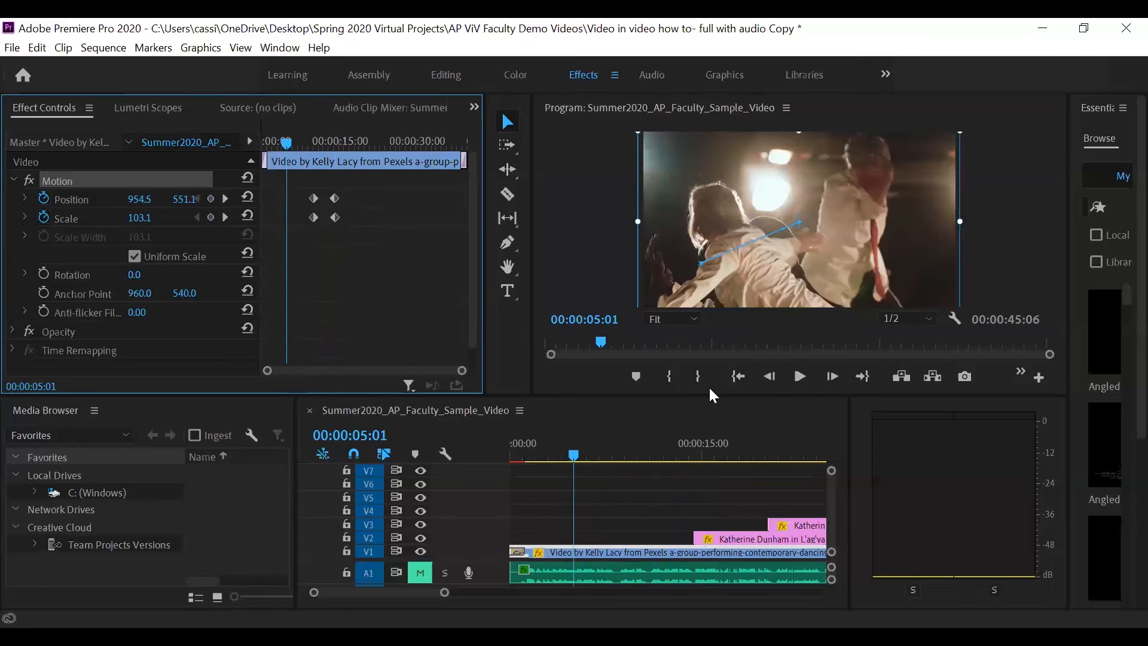
click(802, 377)
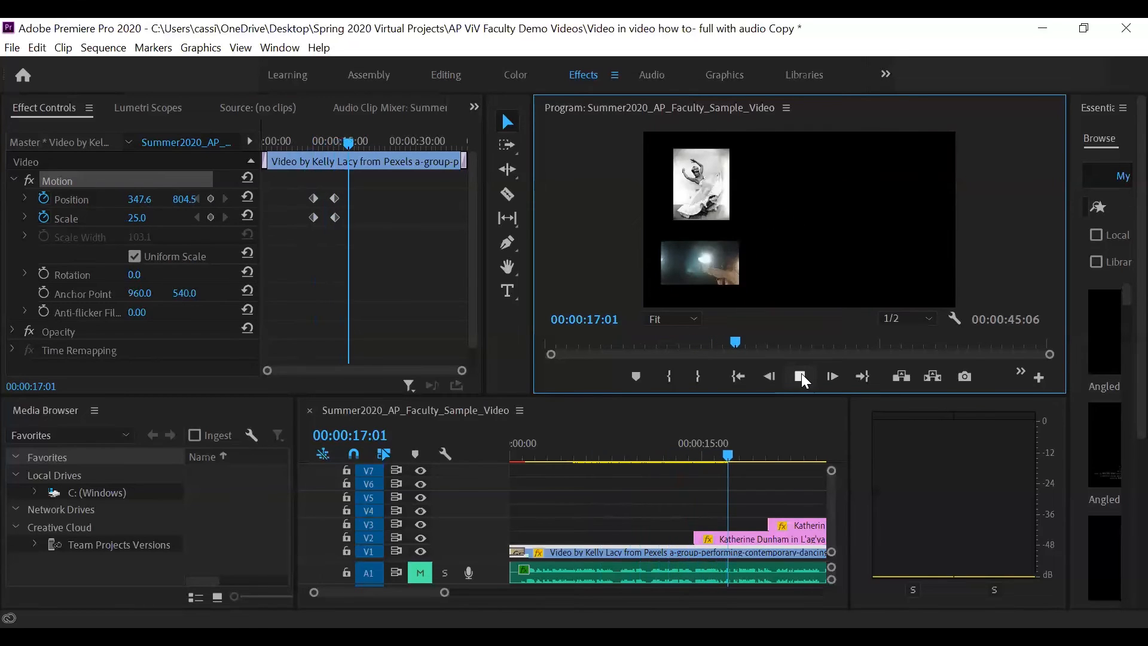
click(801, 375)
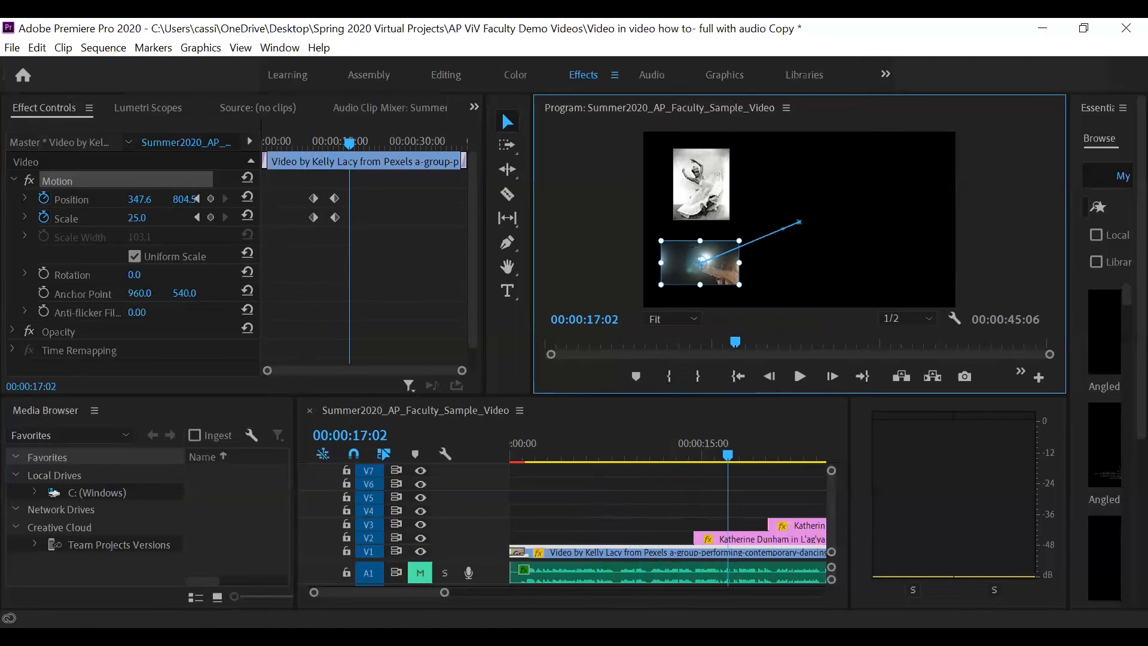
drag(444, 592, 491, 591)
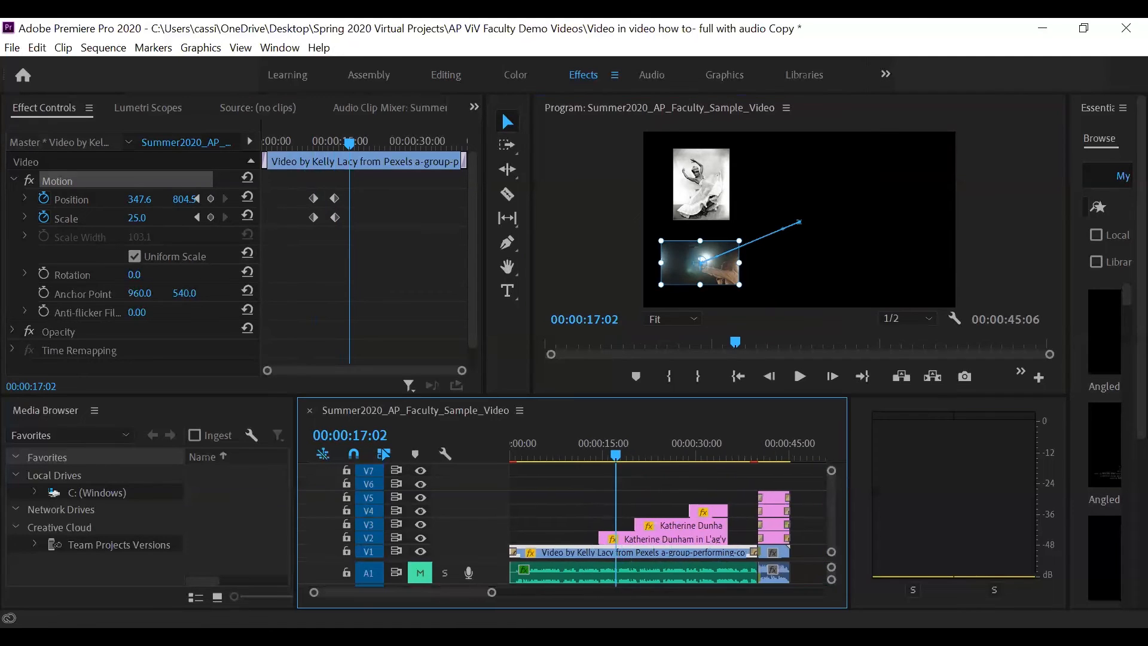
- Add Position and Scale keyframes holding the V1 video's current values at 00:00:35:05, just before the photos end
drag(420, 592, 425, 592)
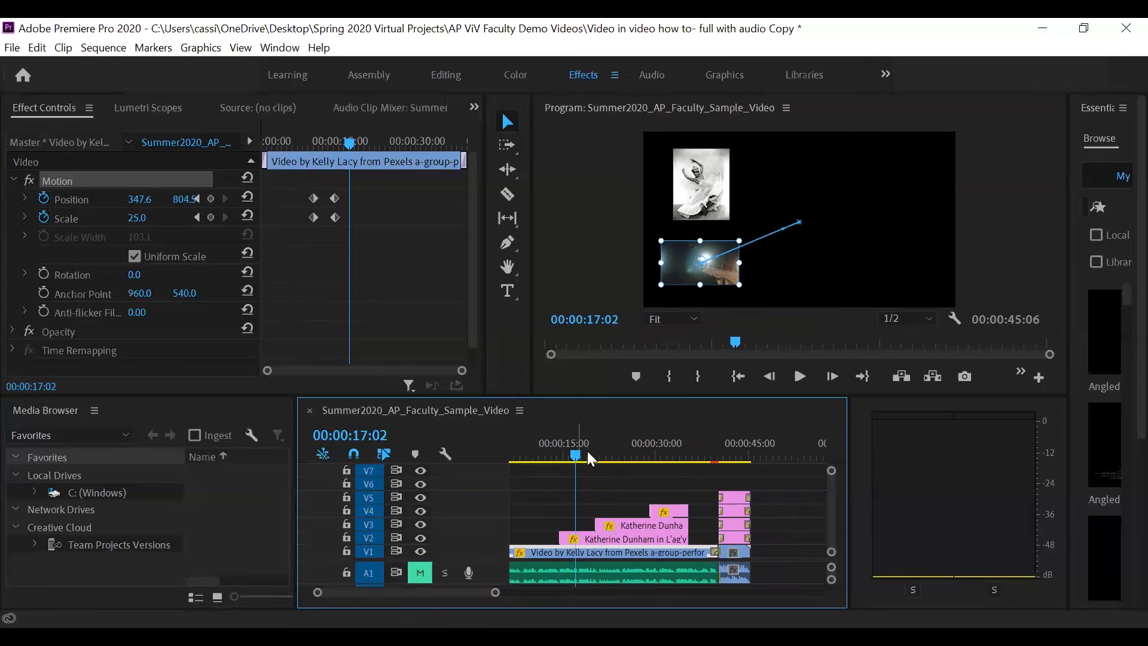
drag(589, 454, 689, 489)
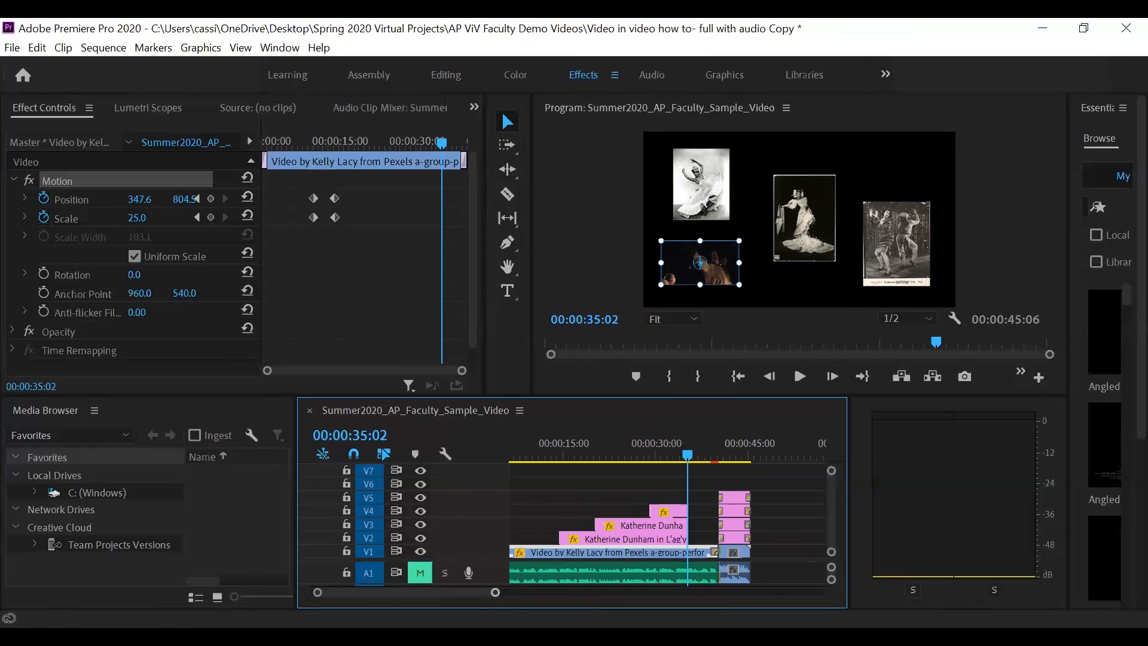
drag(495, 592, 450, 594)
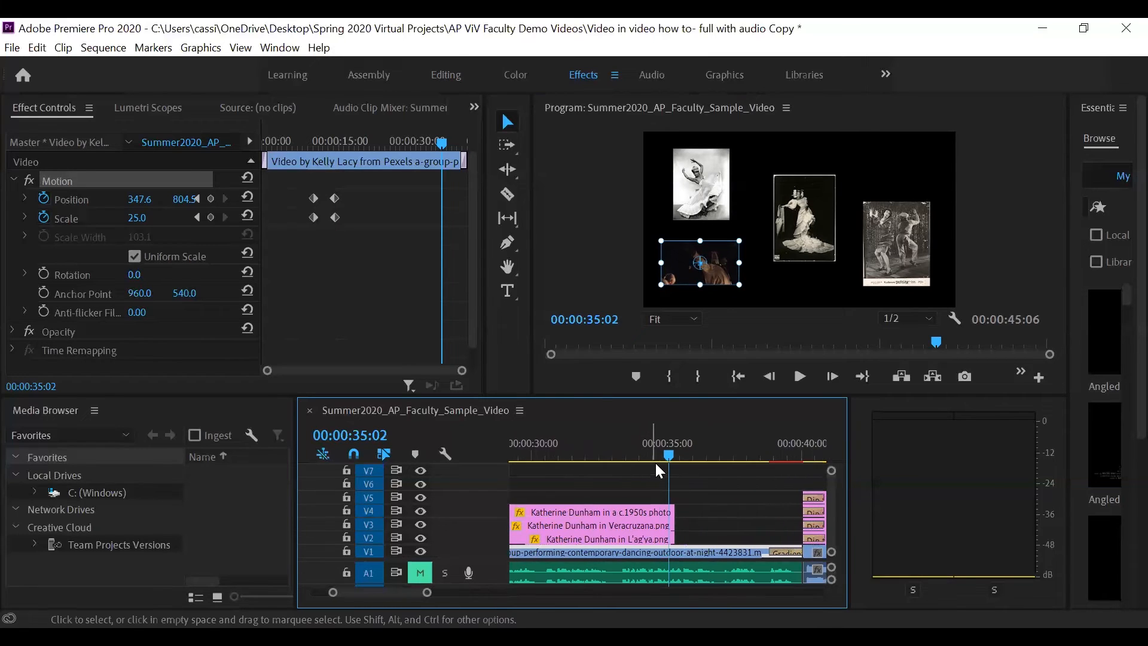
drag(669, 452, 673, 459)
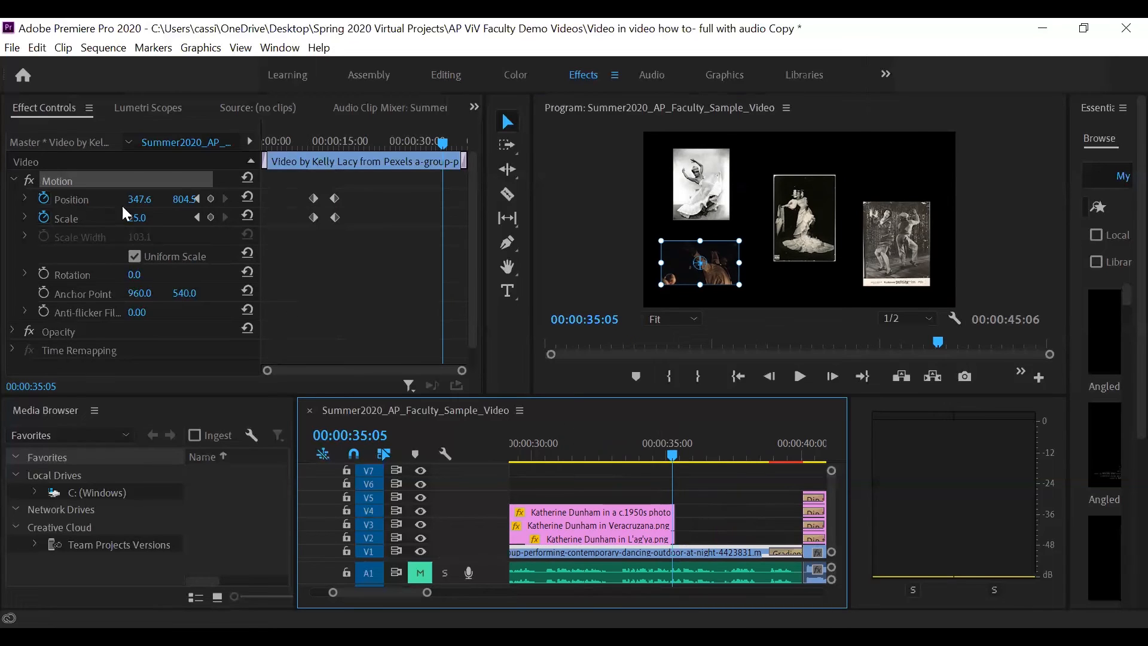
click(194, 198)
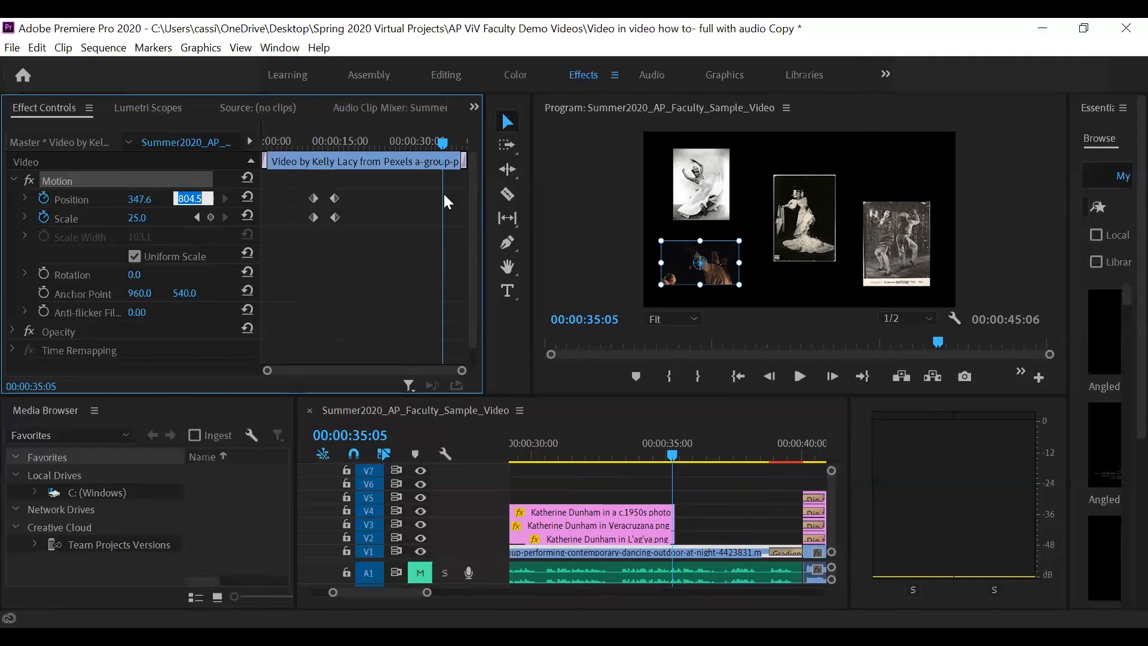
drag(485, 203, 543, 202)
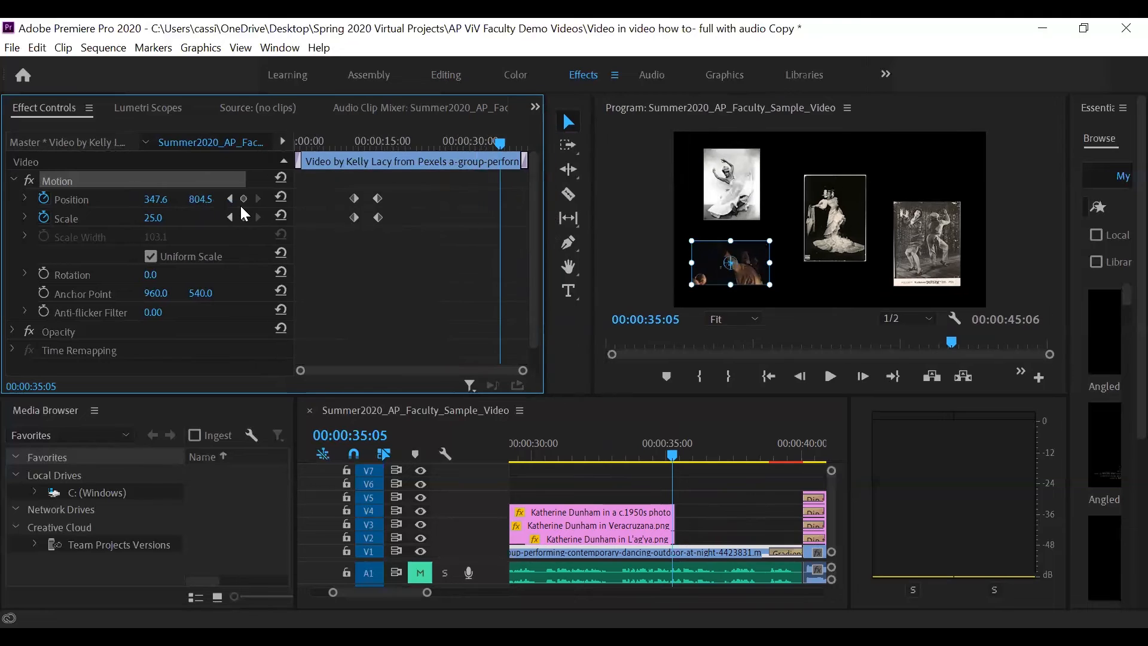
click(243, 199)
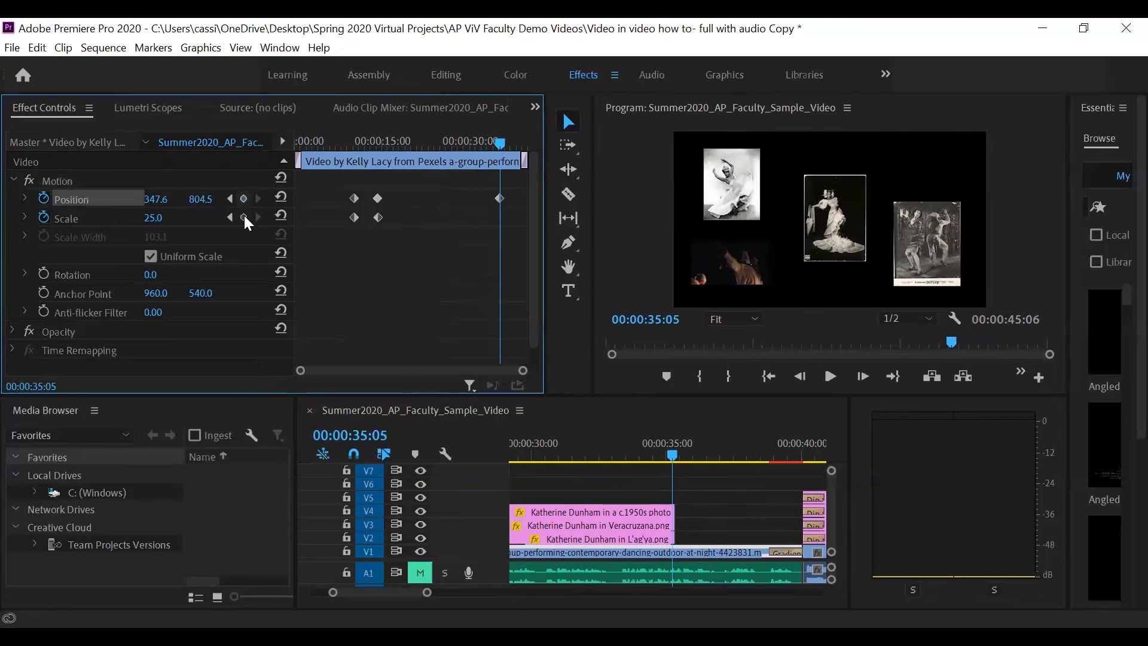
click(243, 217)
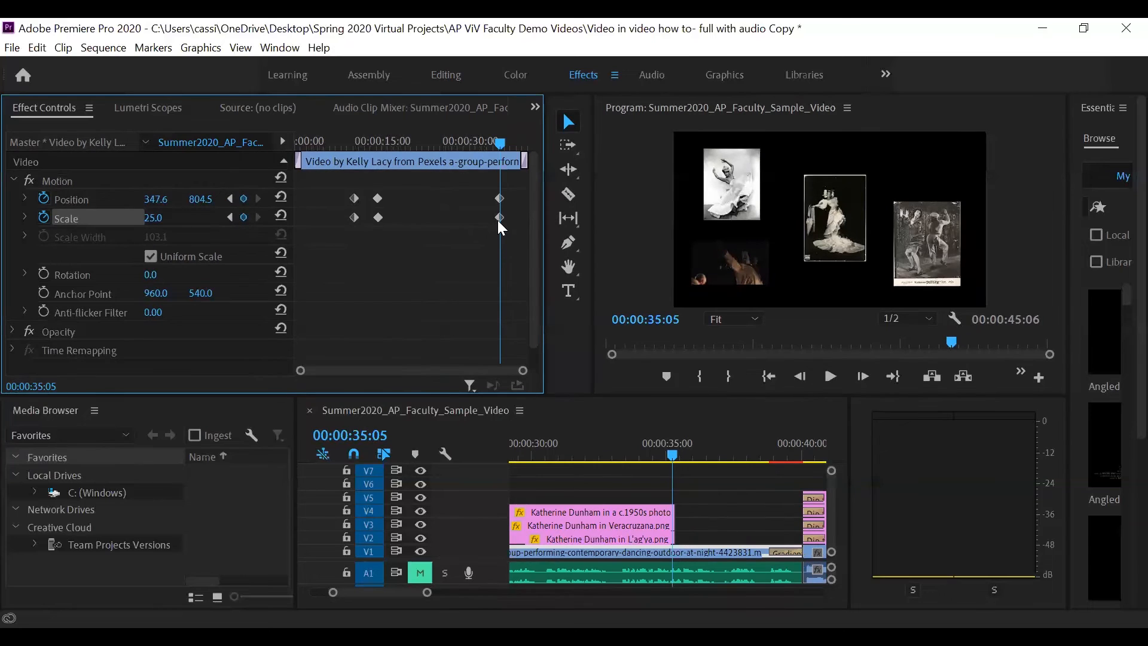
- At 00:00:36:00, set the V1 video's Scale to 100 and move it back over the full frame at Position about 960, 551
click(674, 458)
drag(677, 464, 699, 470)
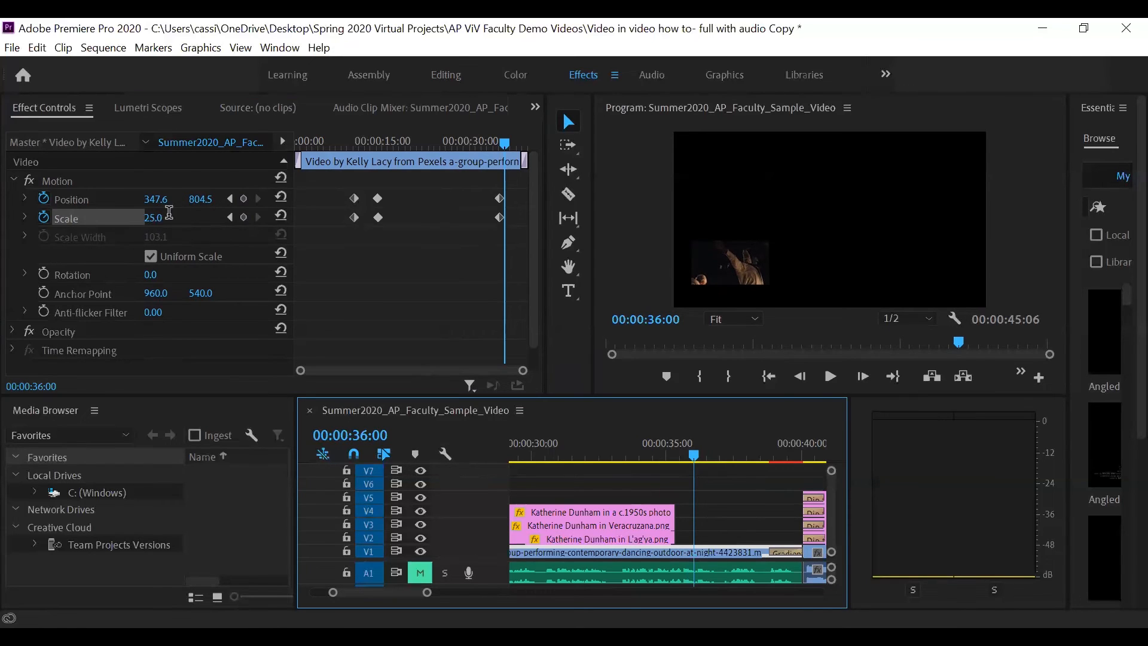
click(156, 220)
text(100)
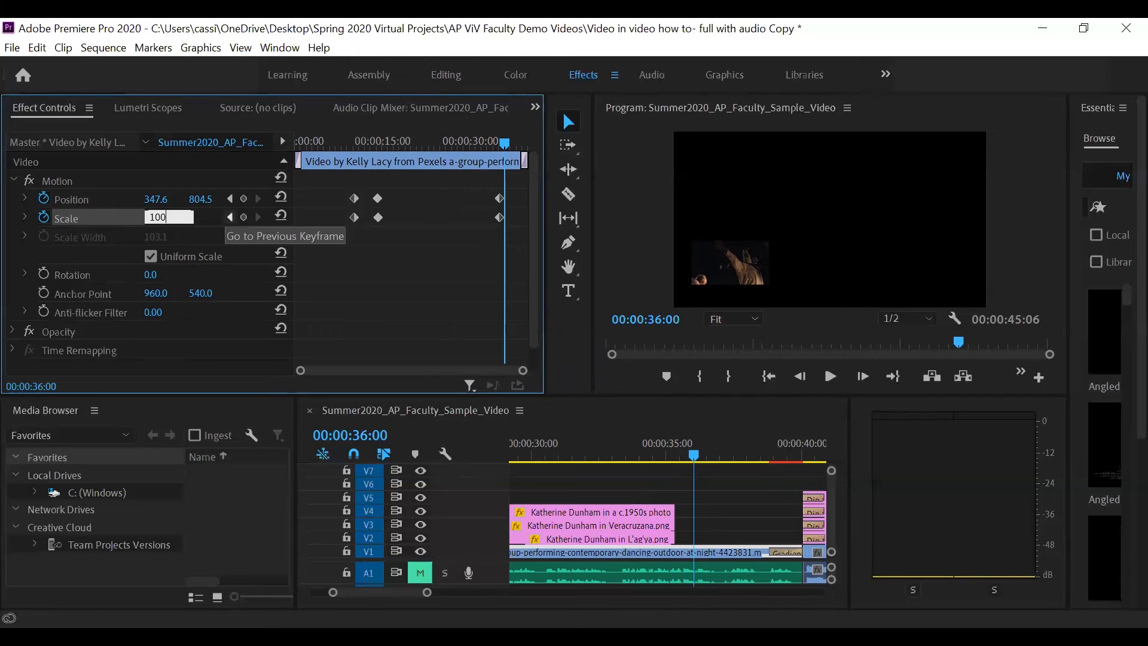
key(Return)
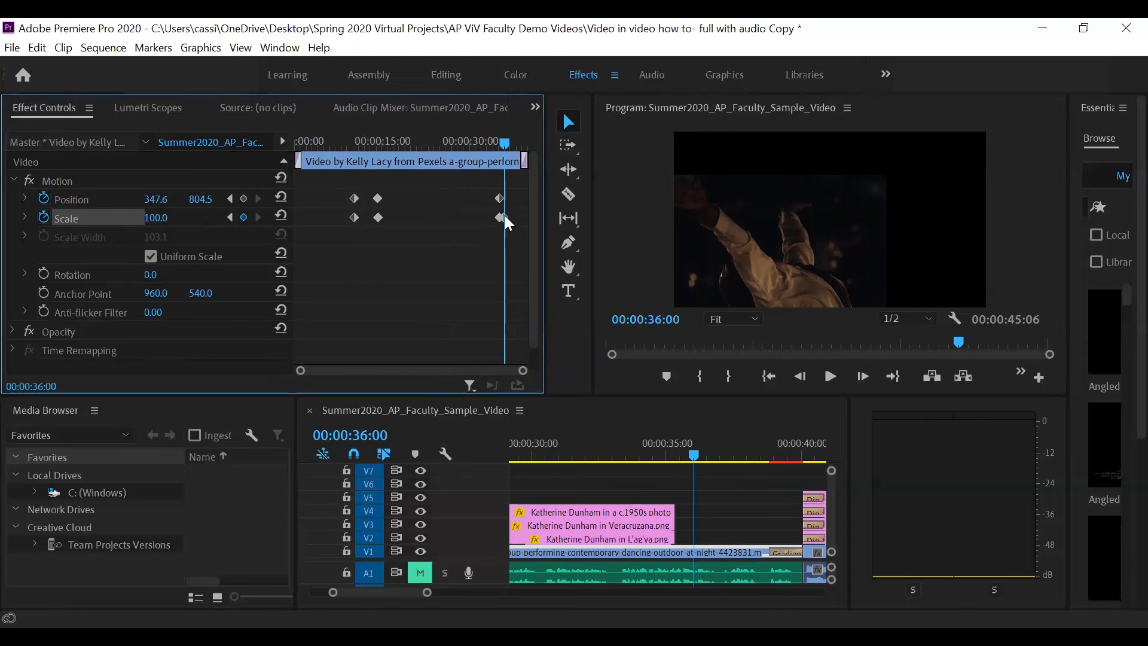
click(67, 203)
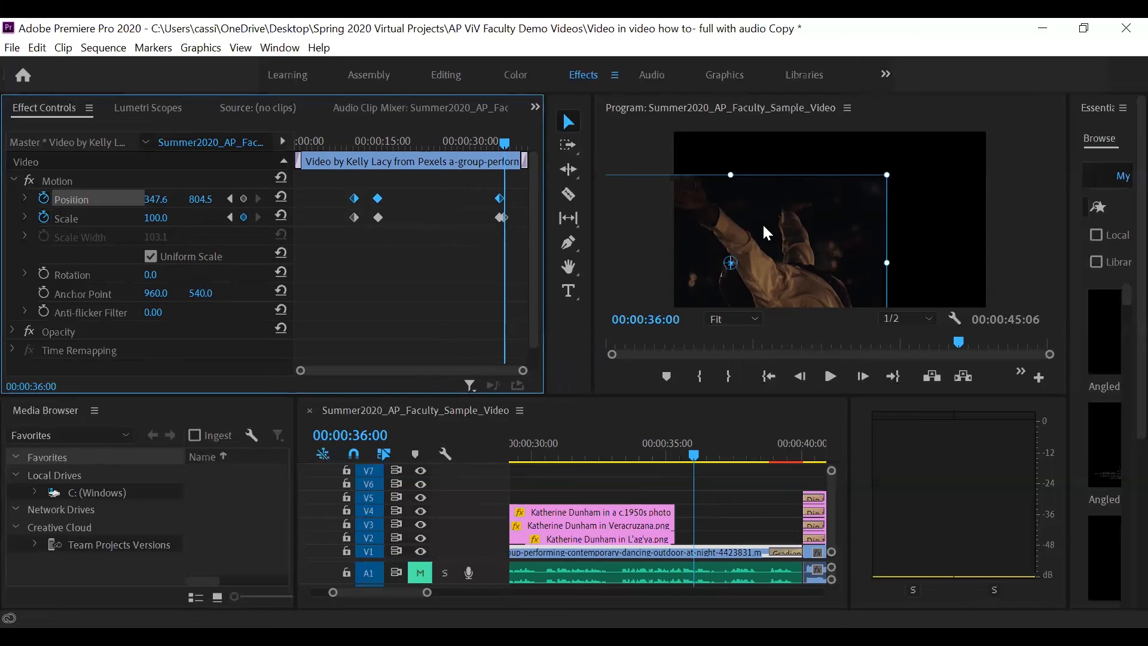
drag(764, 226, 866, 192)
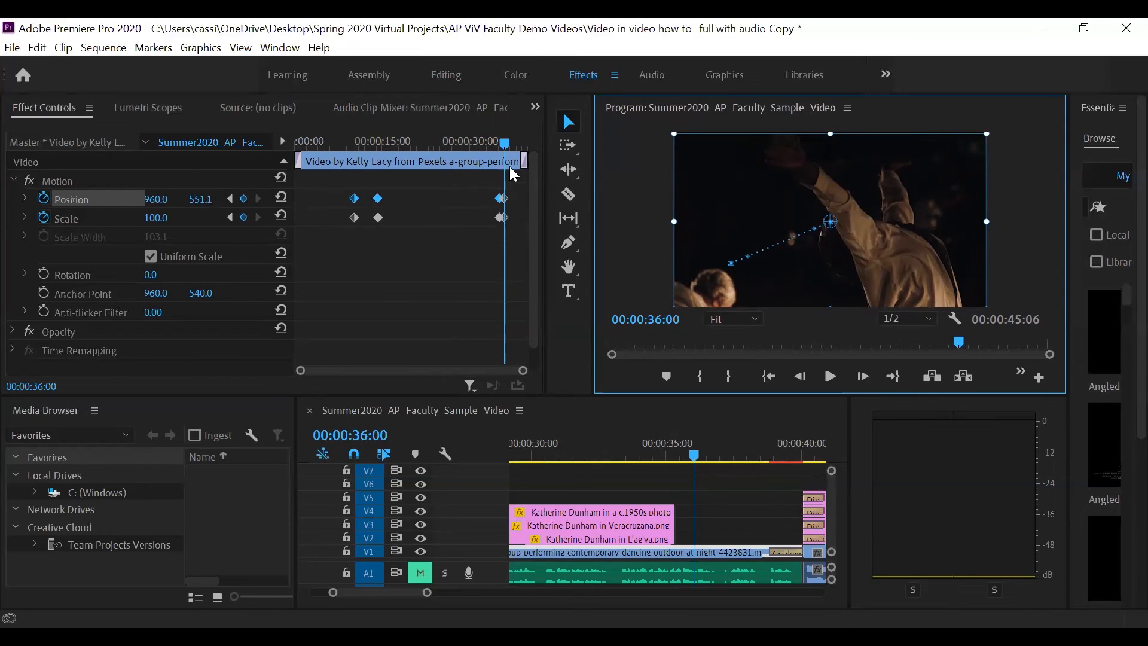
- Play the sequence from 00:00:32:02 to about 00:00:38:09 to preview the V1 video enlarging after the photos
drag(505, 142, 482, 144)
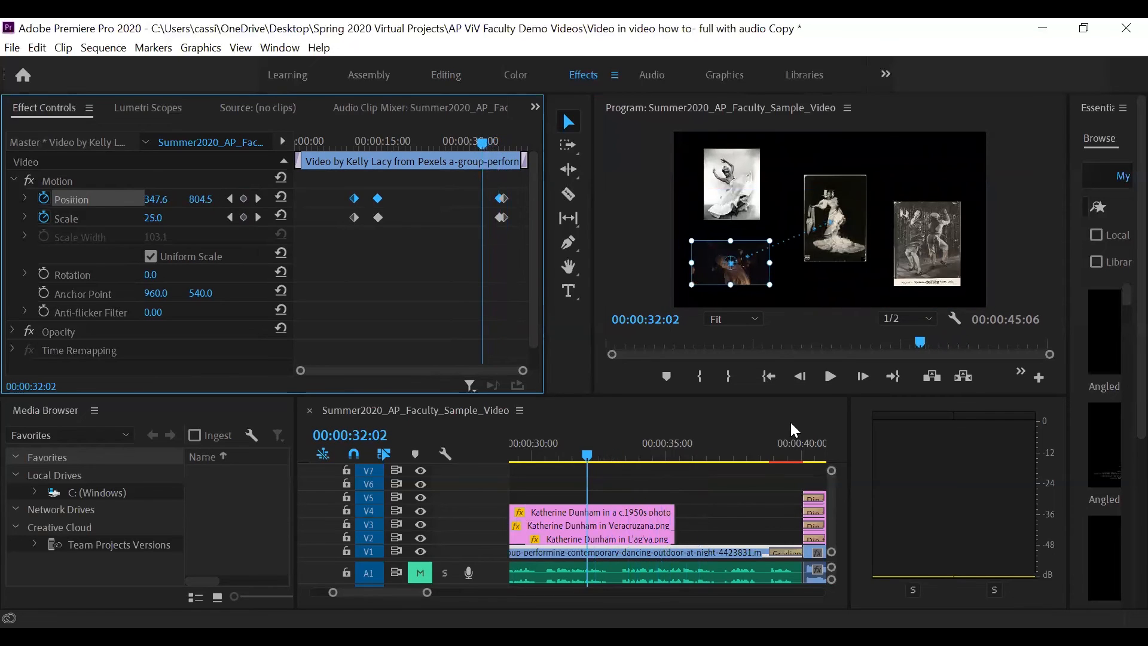
click(832, 375)
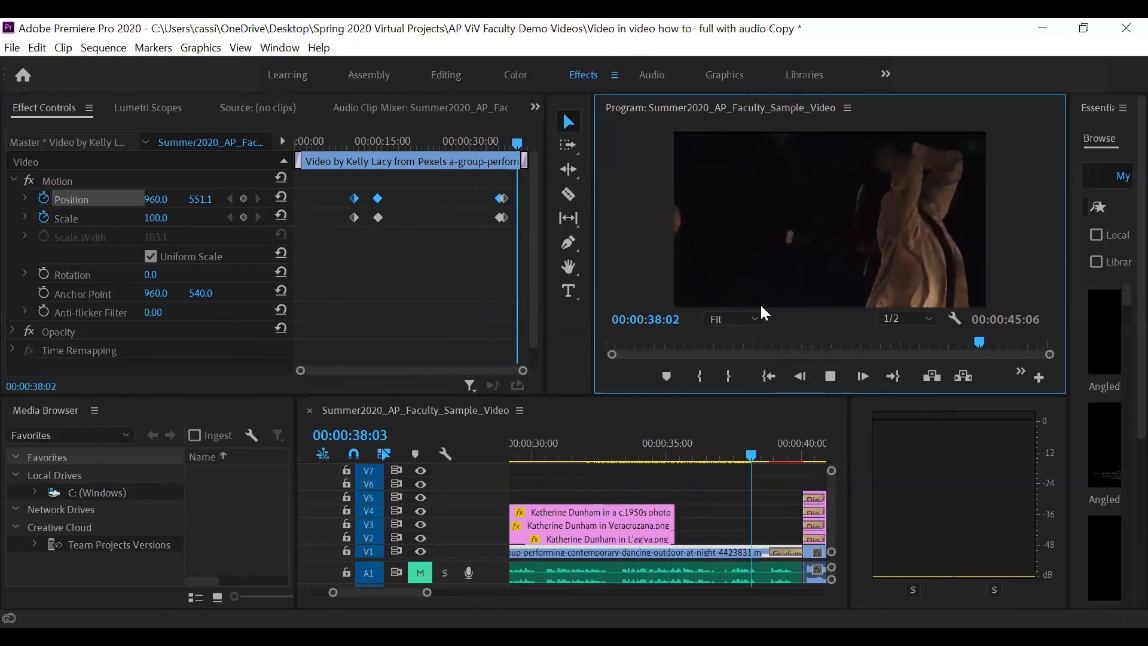
key(space)
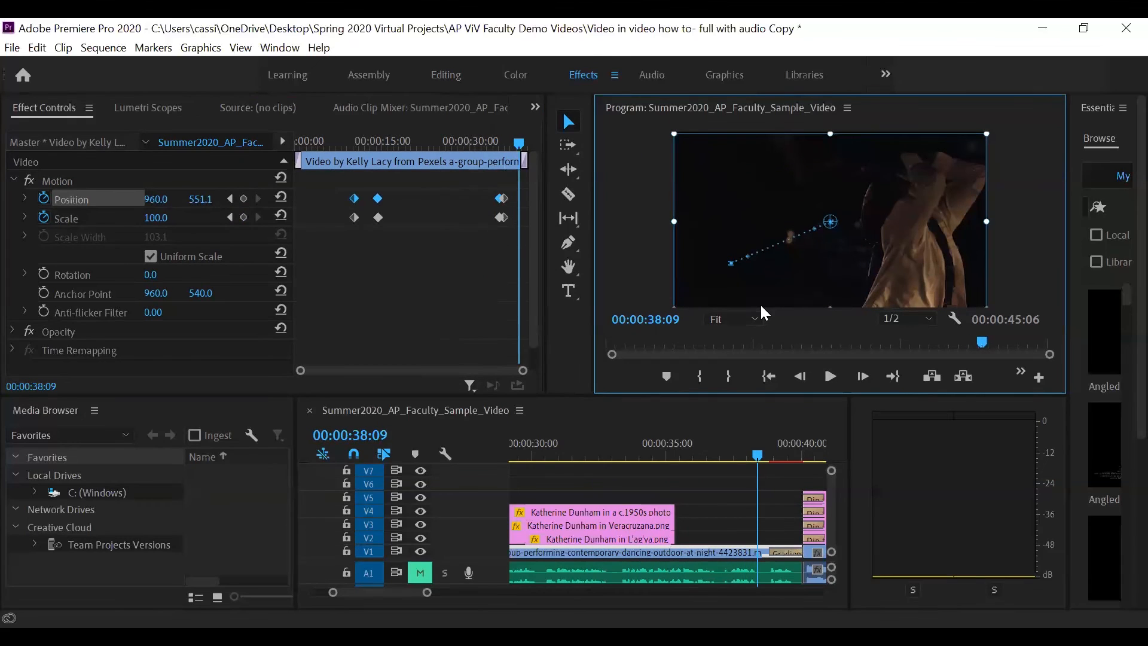